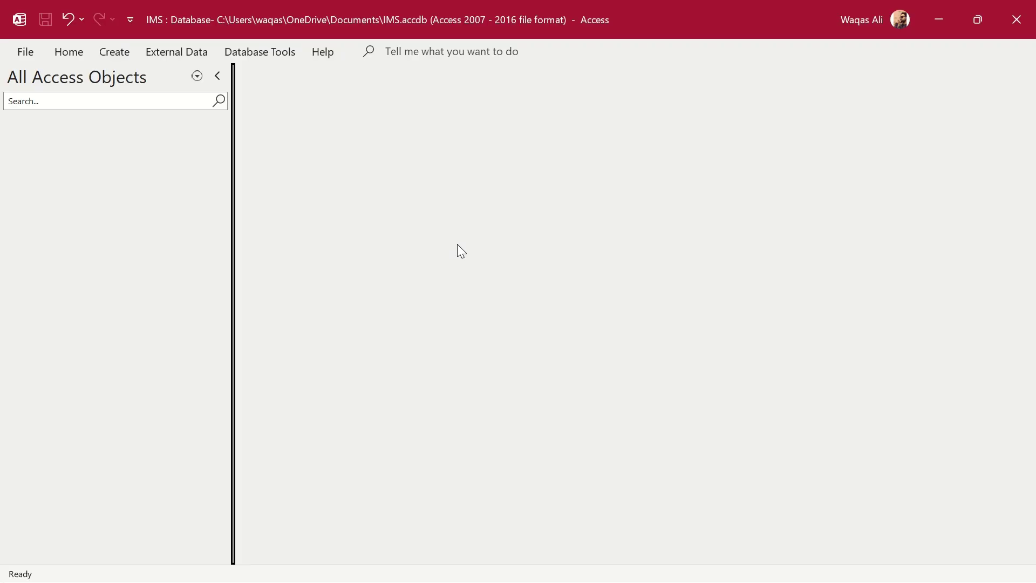
- Switch to SQL Server Management Studio, where the IMS database's tables, including dbo.Products, are listed
{"action": "key", "text": "alt+Tab"}
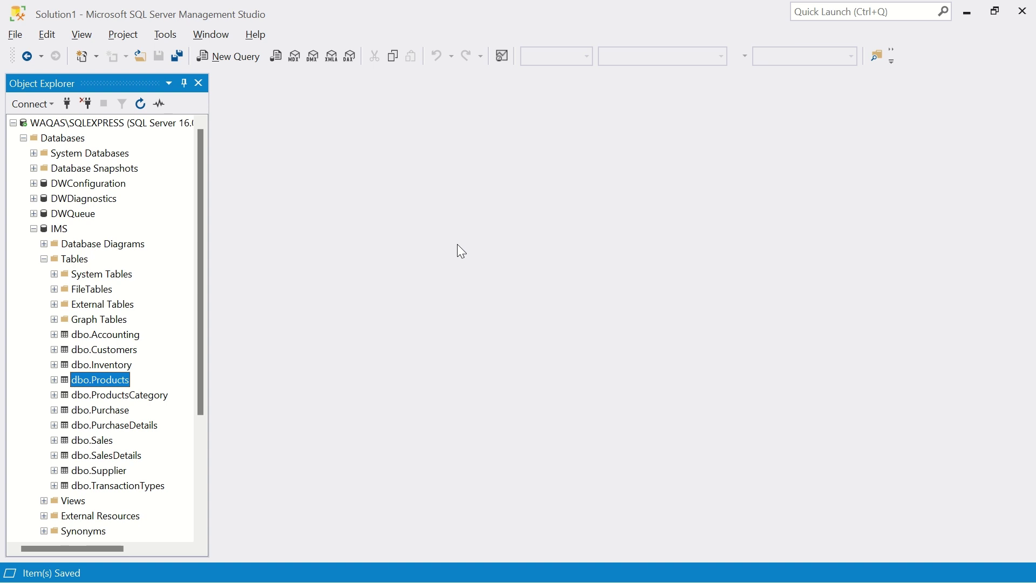
{"action": "key", "text": "alt+Tab"}
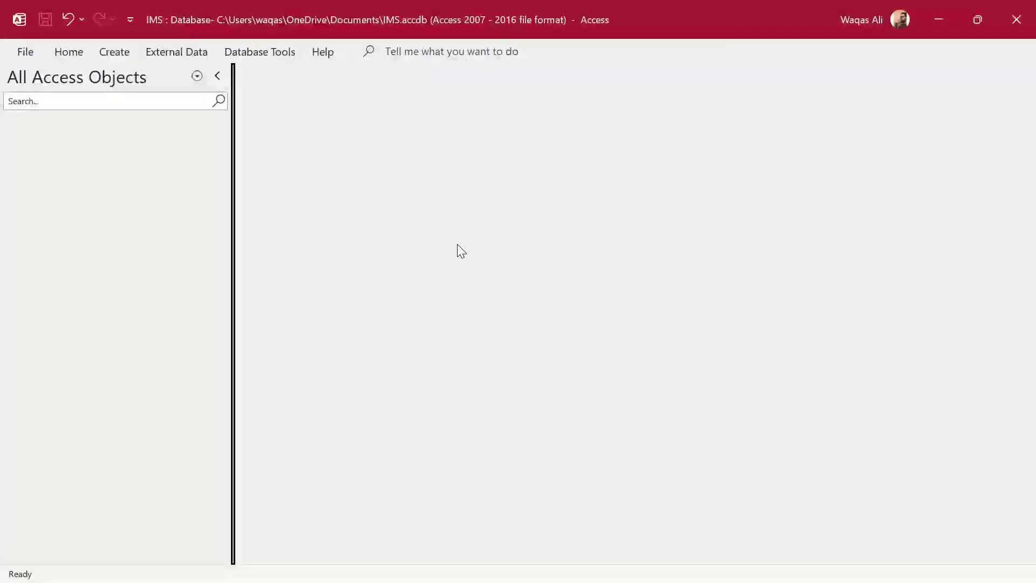
{"action": "key", "text": "alt+Tab"}
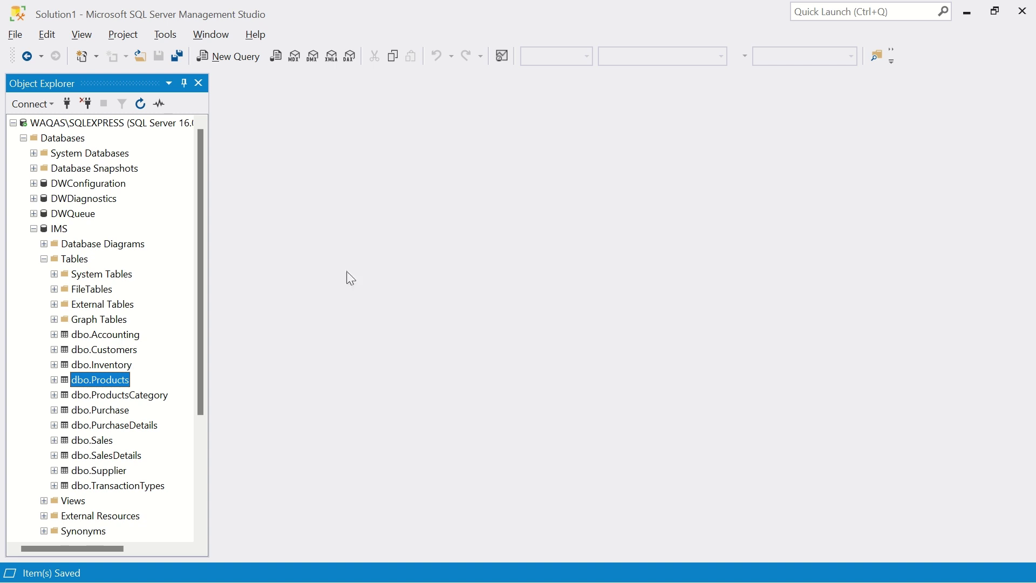
{"action": "right_click", "coordinate": [112, 379]}
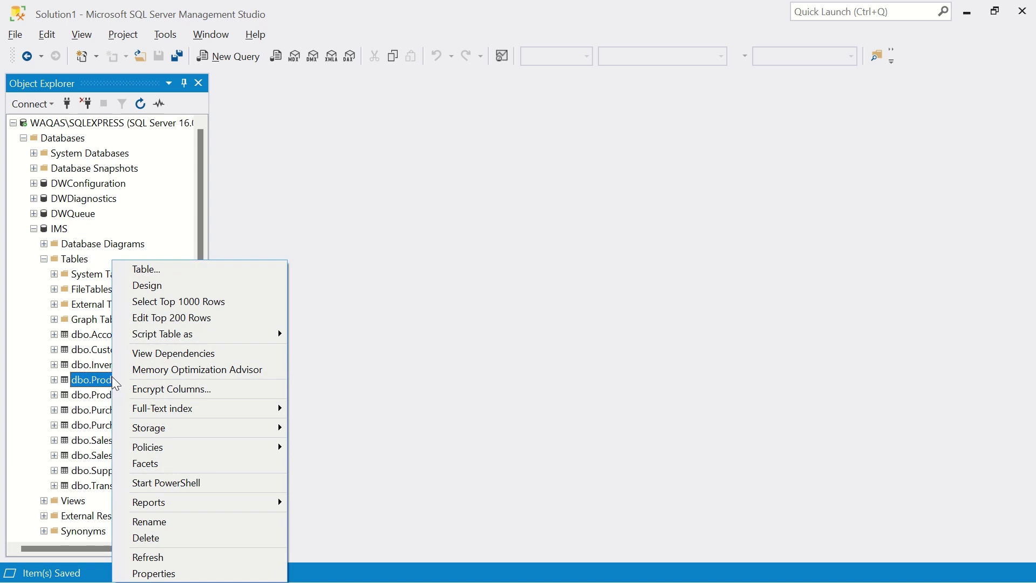
{"action": "left_click", "coordinate": [150, 285]}
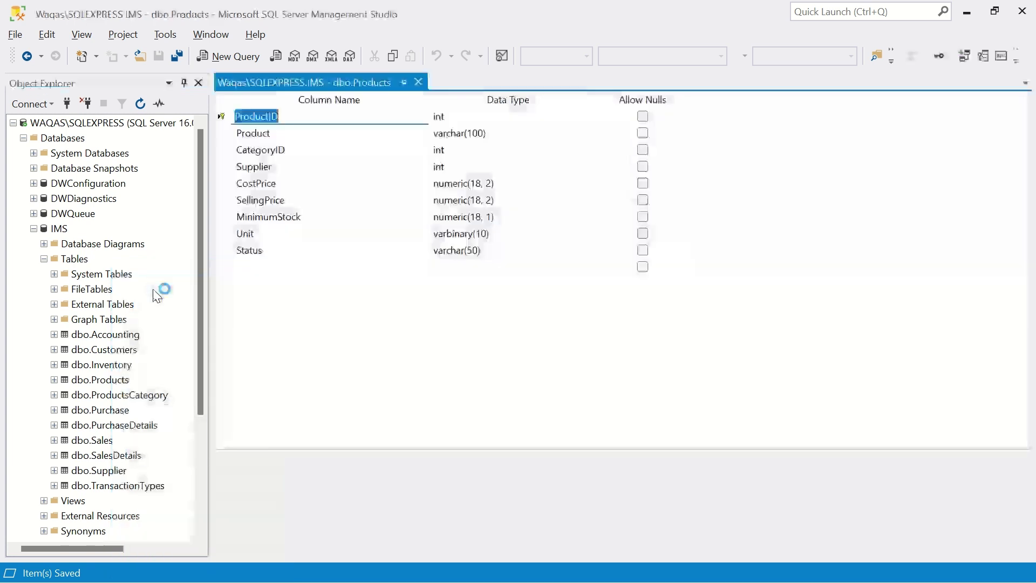
{"action": "left_click", "coordinate": [317, 179]}
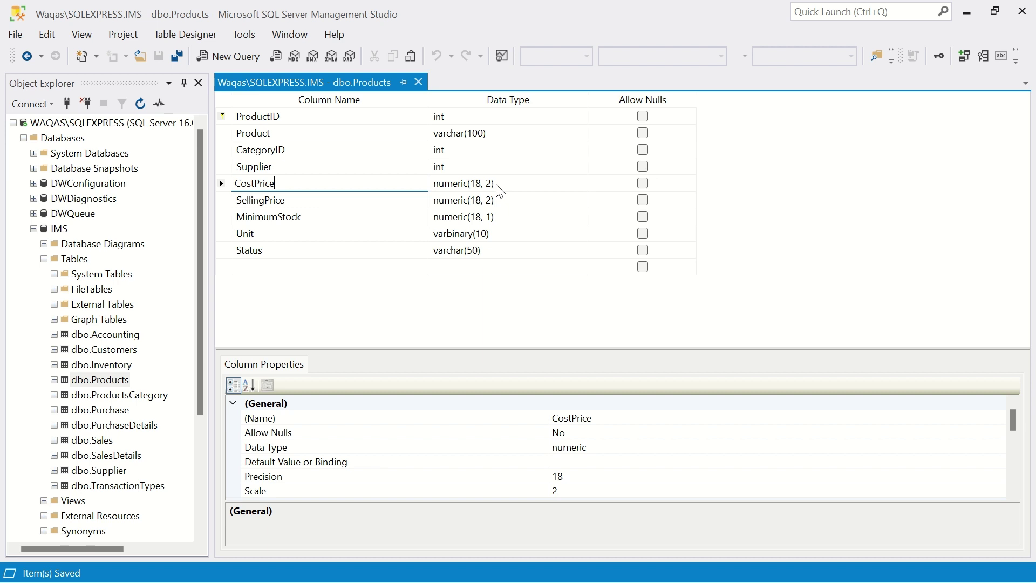
{"action": "left_click", "coordinate": [419, 81]}
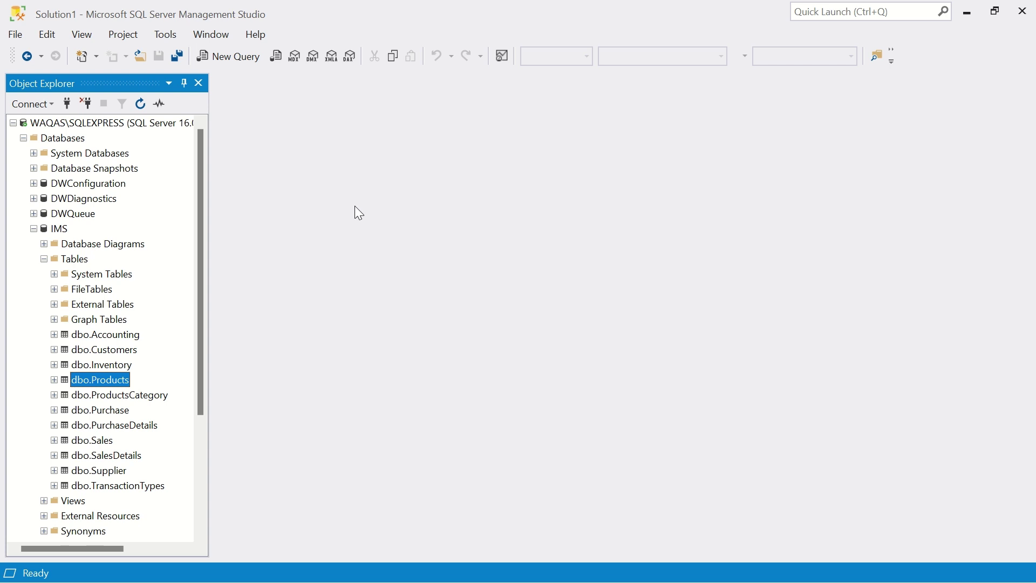
{"action": "left_click", "coordinate": [162, 127]}
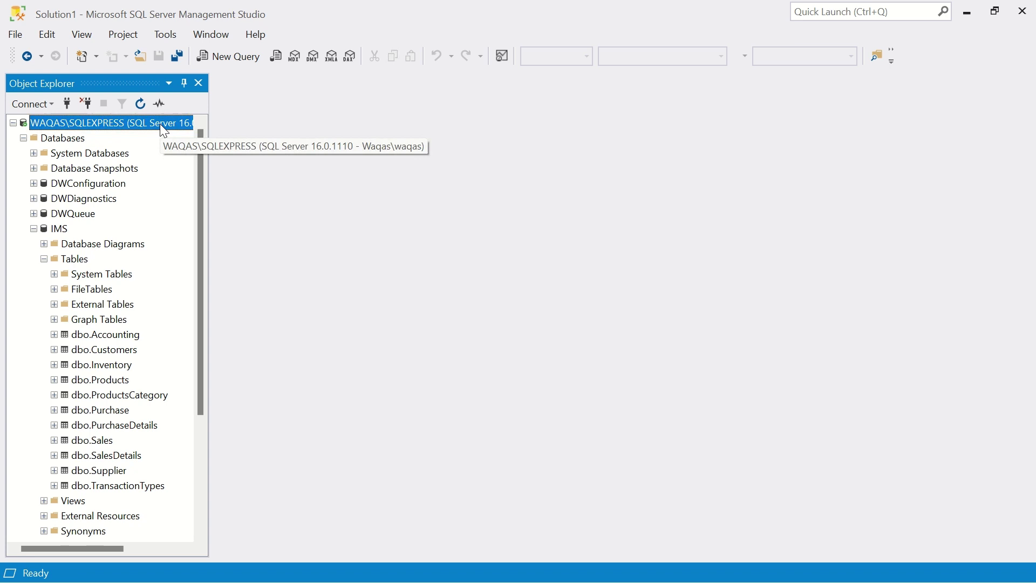
{"action": "right_click", "coordinate": [164, 131]}
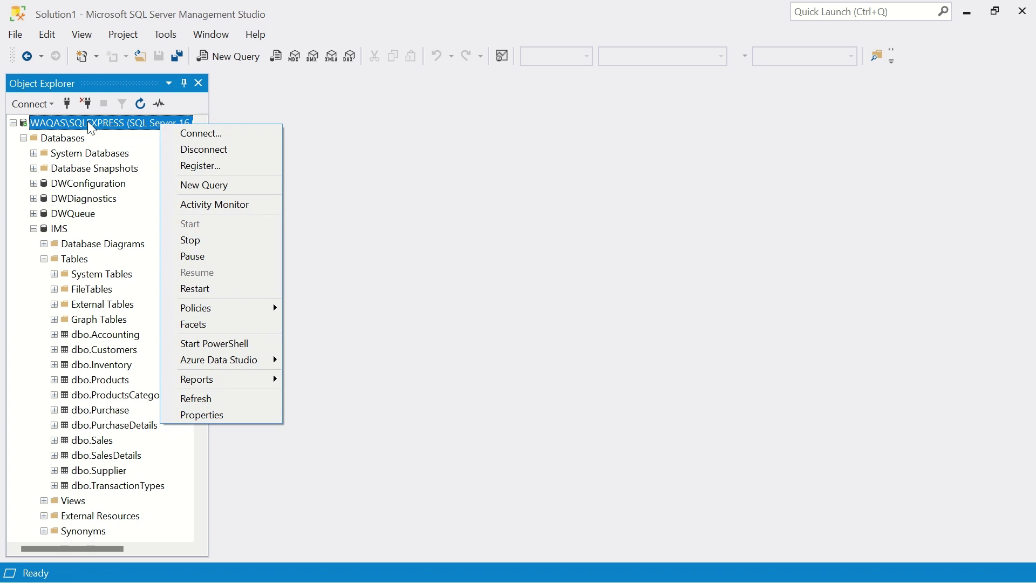
{"action": "left_click", "coordinate": [212, 416]}
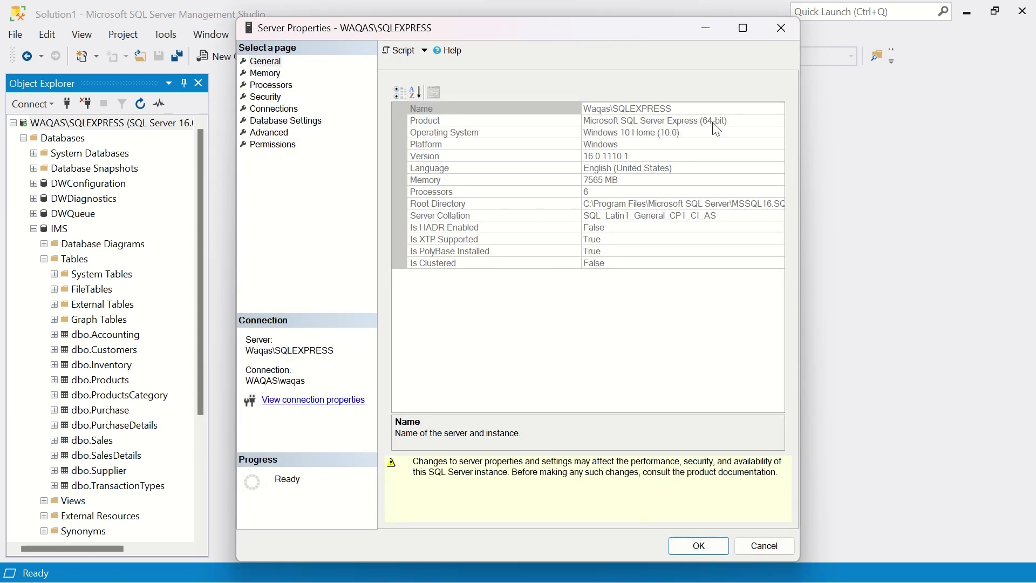
{"action": "left_click", "coordinate": [715, 122]}
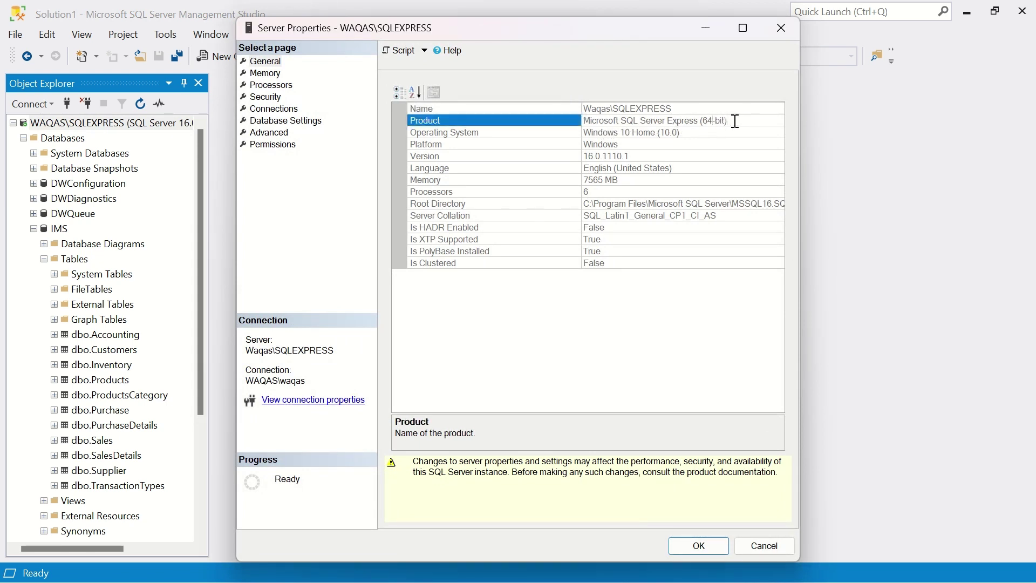
{"action": "left_click", "coordinate": [785, 36]}
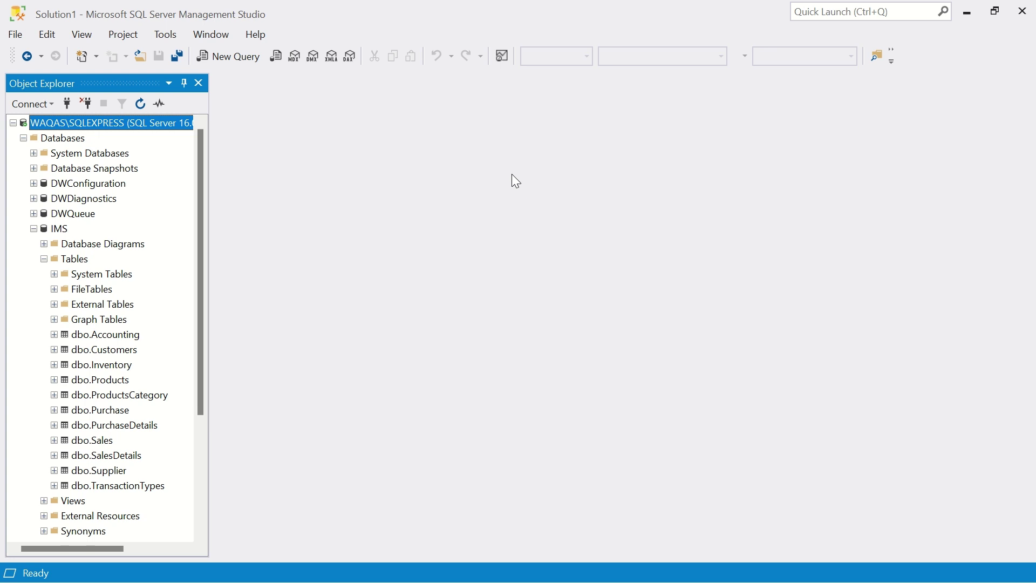
- Select the IMS database node in SQL Server Management Studio, then return to the IMS database in Access
{"action": "key", "text": "alt+Tab"}
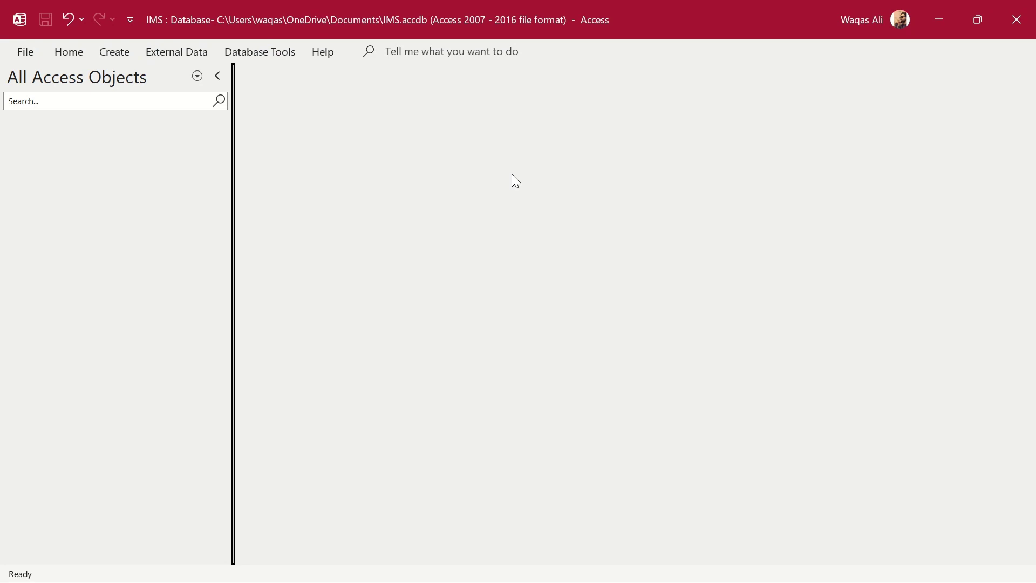
{"action": "key", "text": "alt+Tab"}
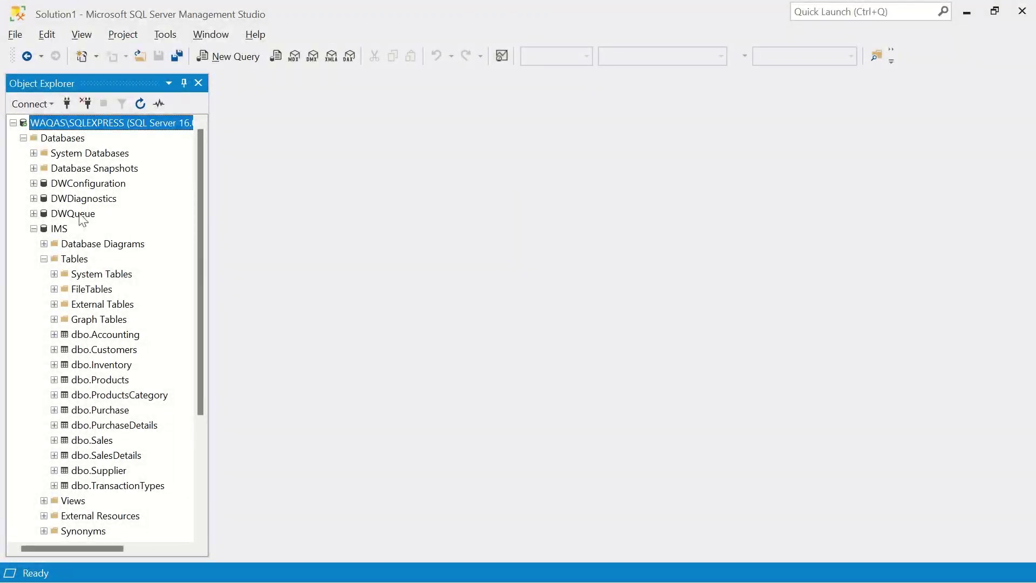
{"action": "left_click", "coordinate": [46, 228]}
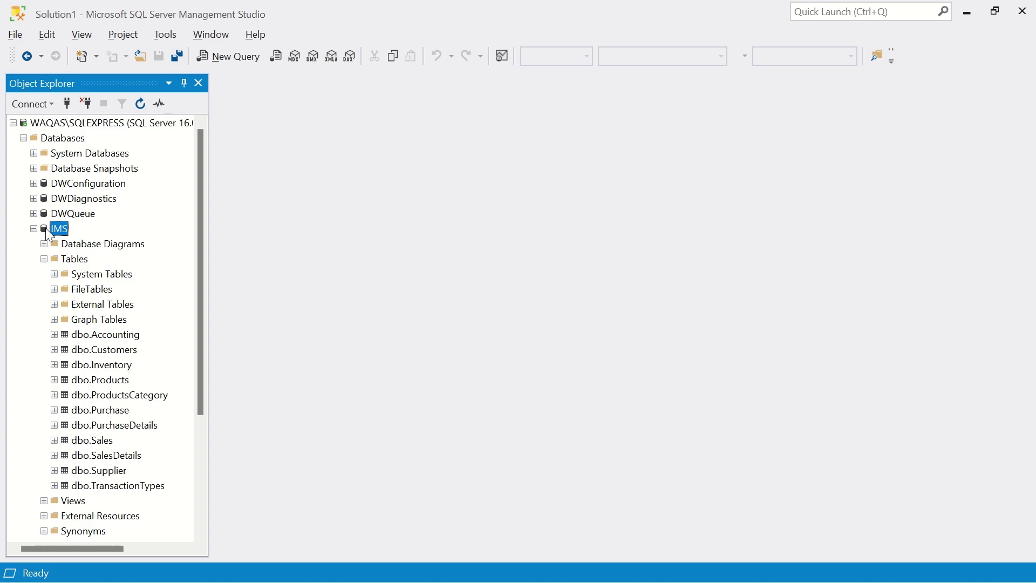
{"action": "key", "text": "alt+Tab"}
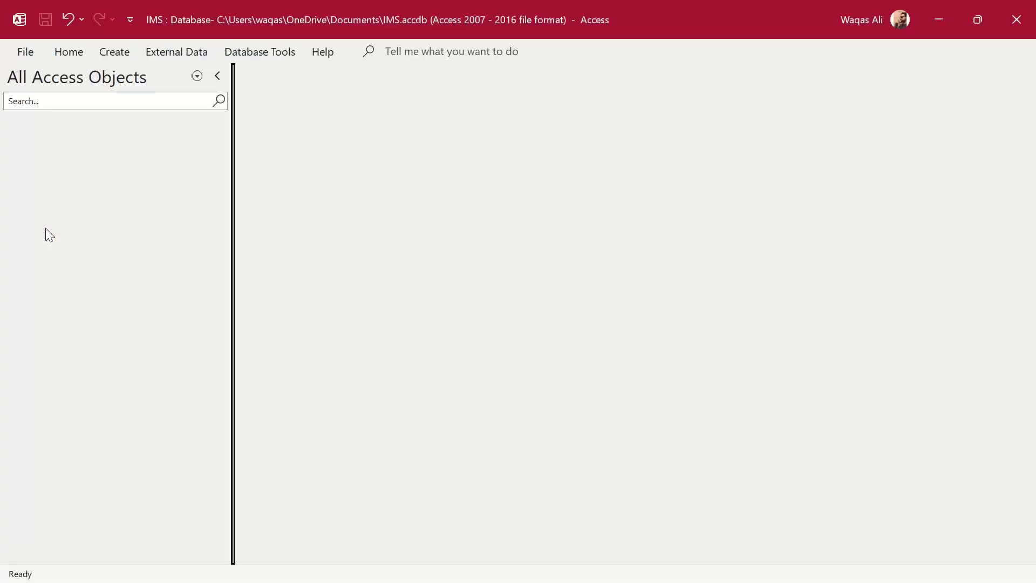
- Start a new SQL Server data source from External Data > New Data Source > From Database
{"action": "left_click", "coordinate": [174, 48]}
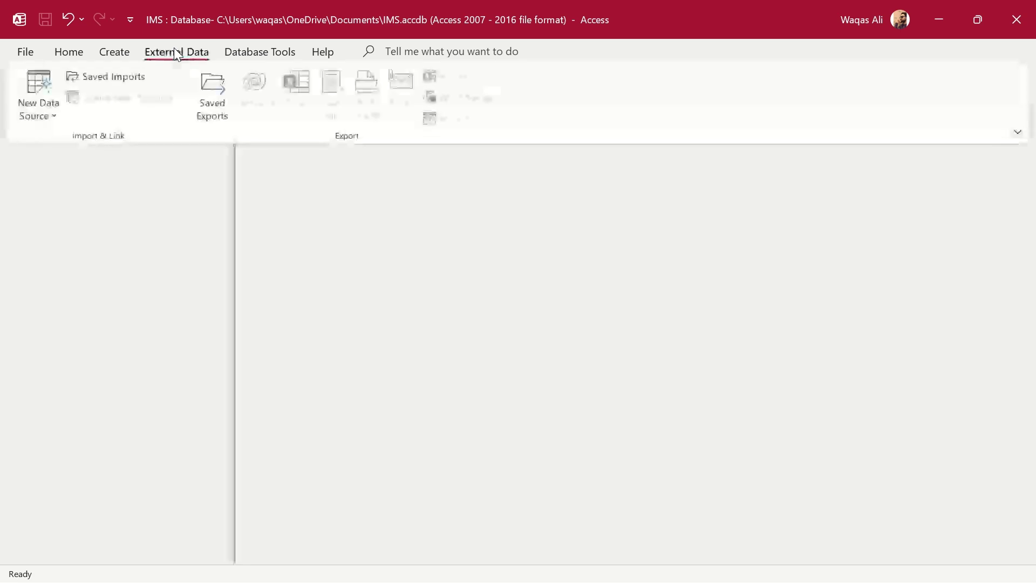
{"action": "left_click", "coordinate": [42, 118]}
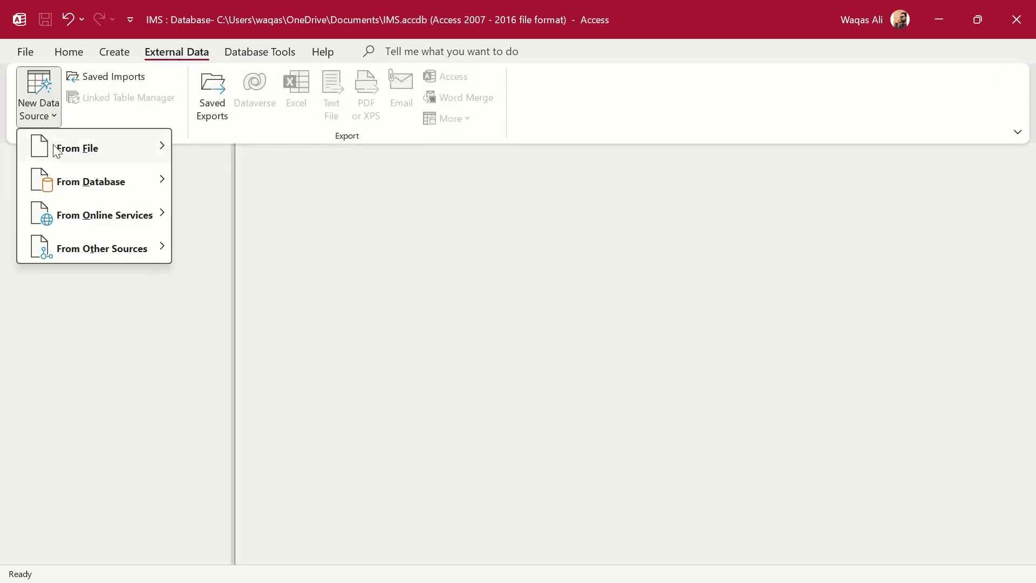
{"action": "mouse_move", "coordinate": [80, 256]}
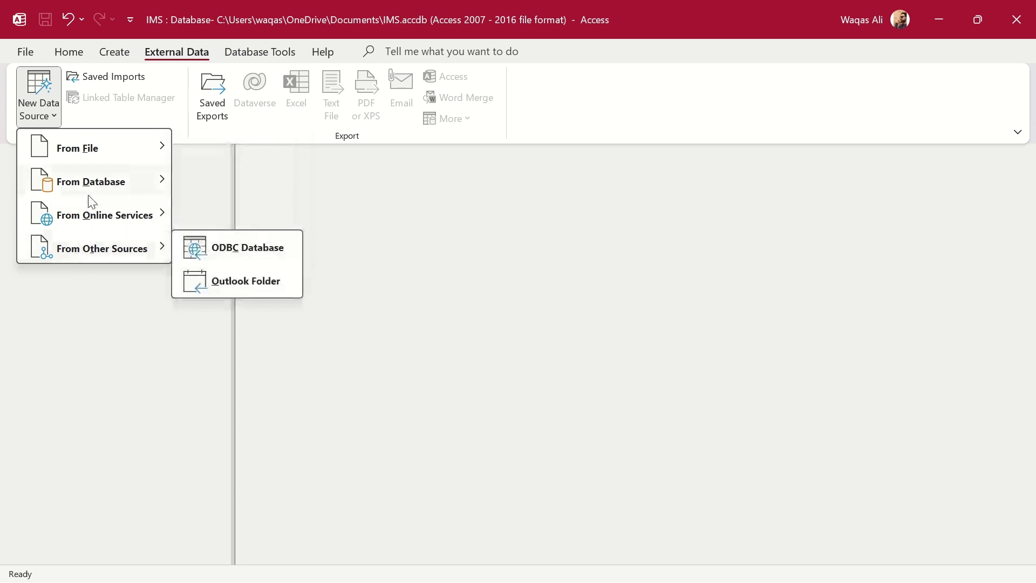
{"action": "mouse_move", "coordinate": [73, 189]}
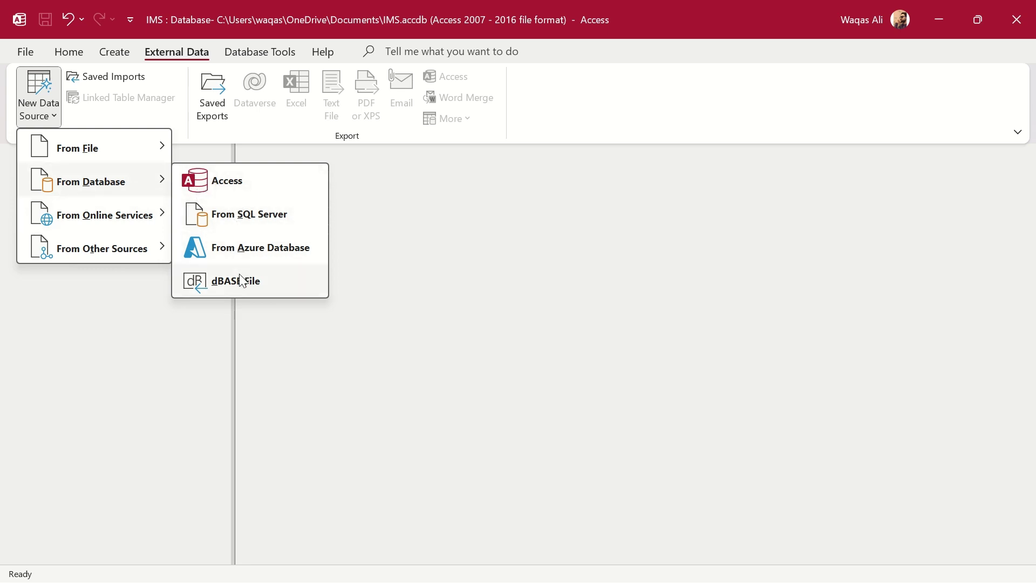
{"action": "left_click", "coordinate": [224, 215]}
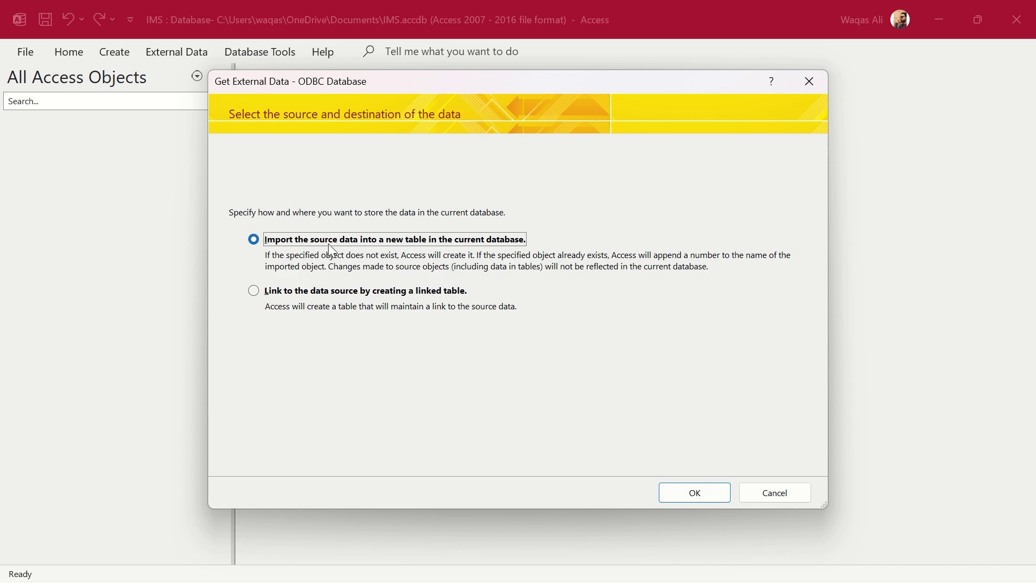
- Select 'Link to the data source by creating a linked table' in the ODBC Database wizard
{"action": "key", "text": "alt+Tab"}
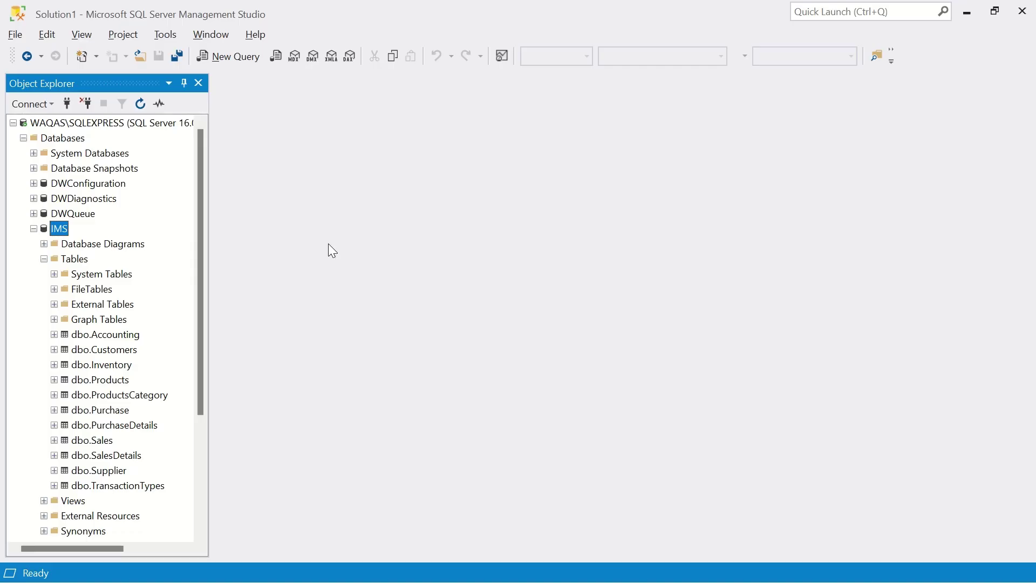
{"action": "key", "text": "alt+Tab"}
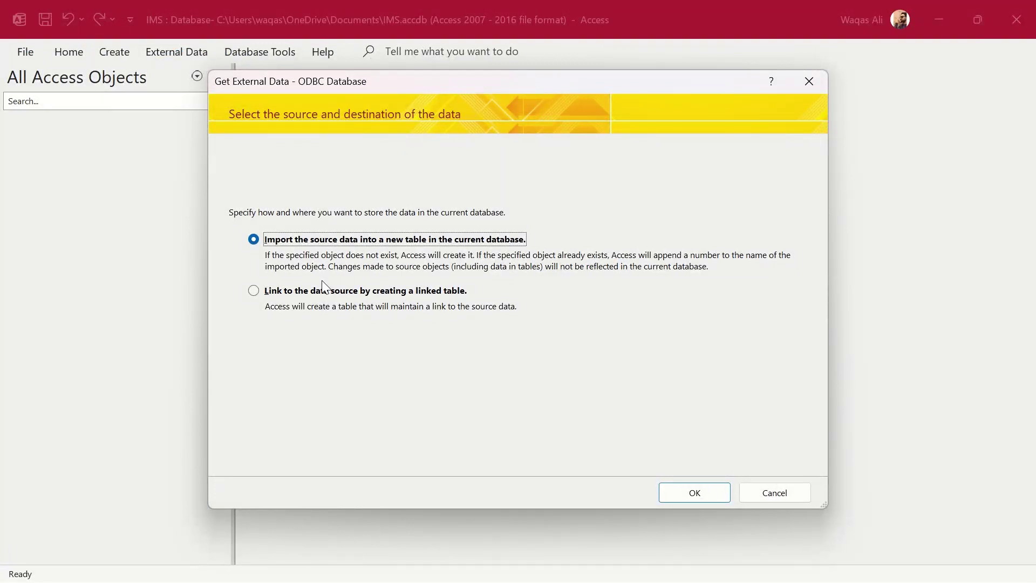
{"action": "left_click", "coordinate": [324, 292]}
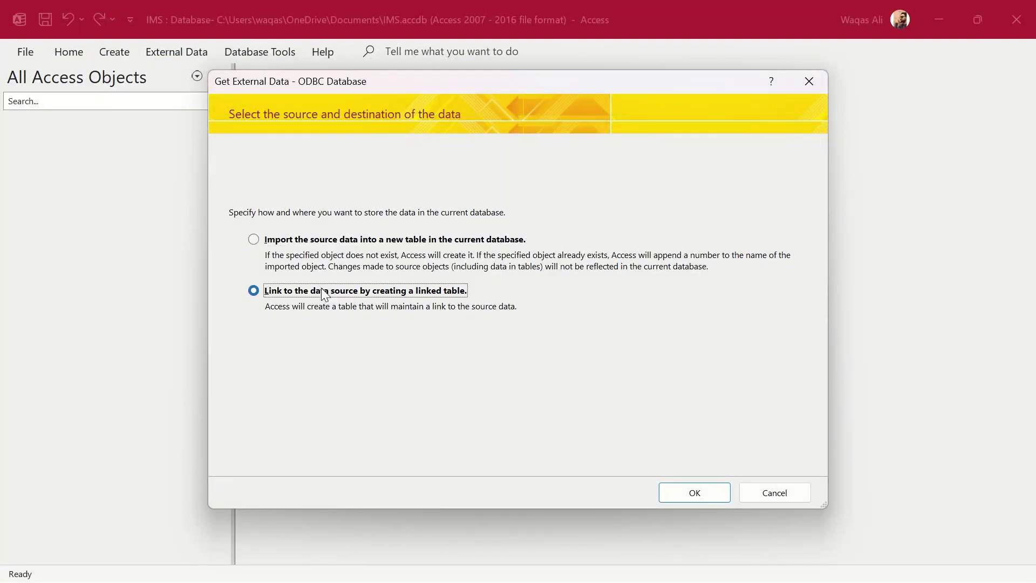
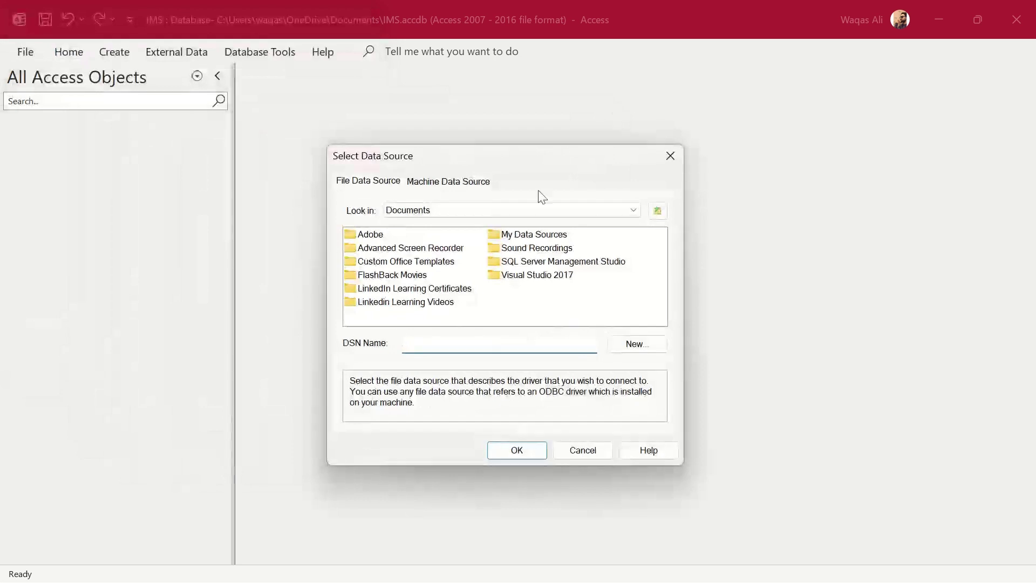
- On the Machine Data Source list, start a new data source and dismiss the System DSN privileges warning
{"action": "left_click", "coordinate": [443, 185]}
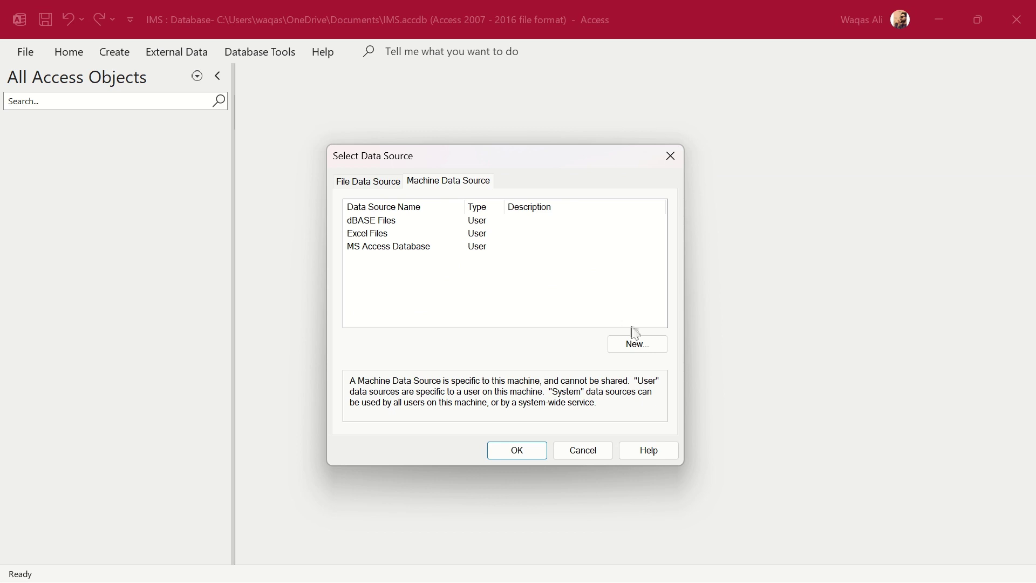
{"action": "left_click", "coordinate": [634, 350]}
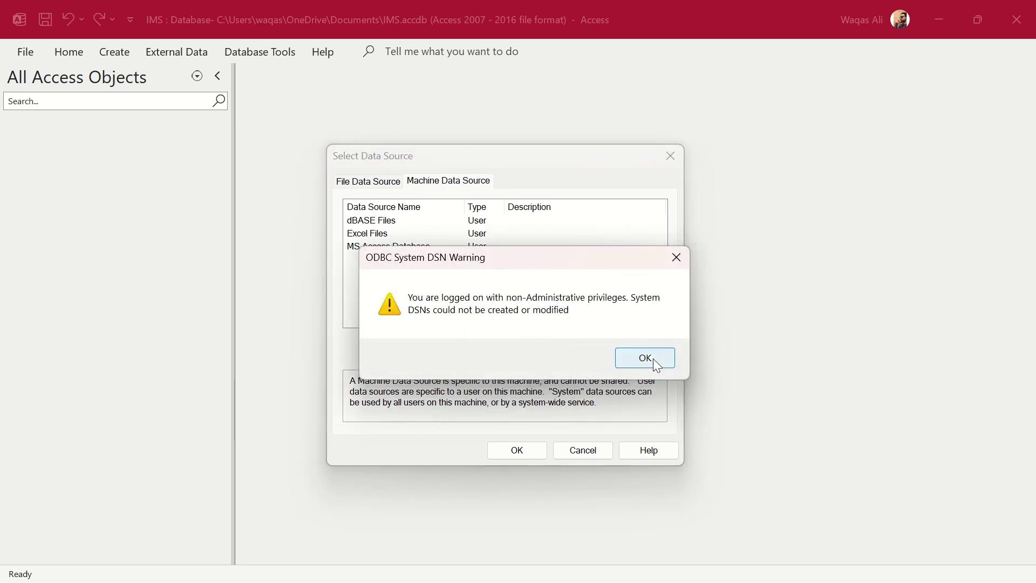
{"action": "left_click", "coordinate": [653, 359]}
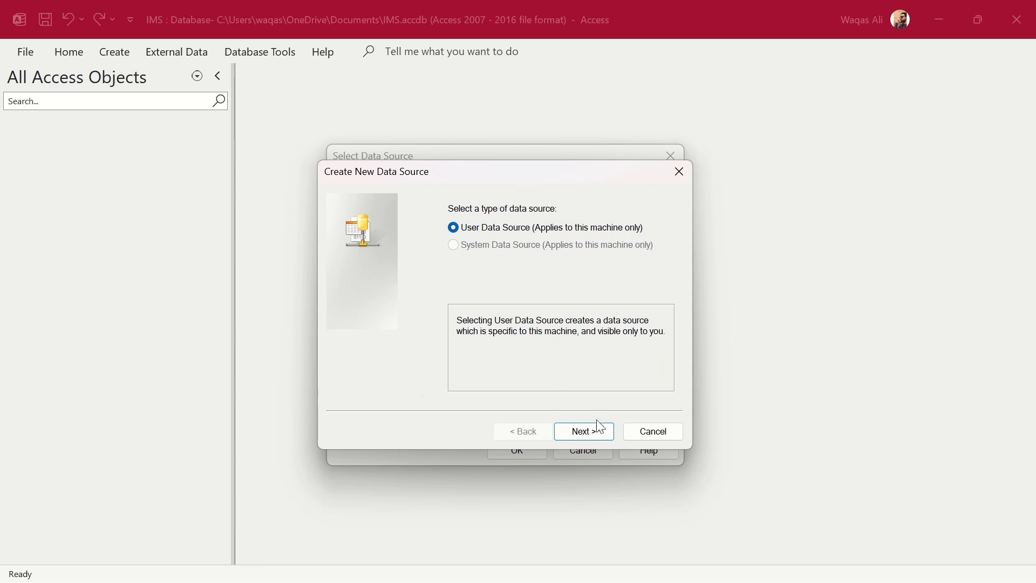
- Keep User Data Source, choose the ODBC Driver 17 for SQL Server driver, and reach the summary
{"action": "left_click", "coordinate": [590, 442]}
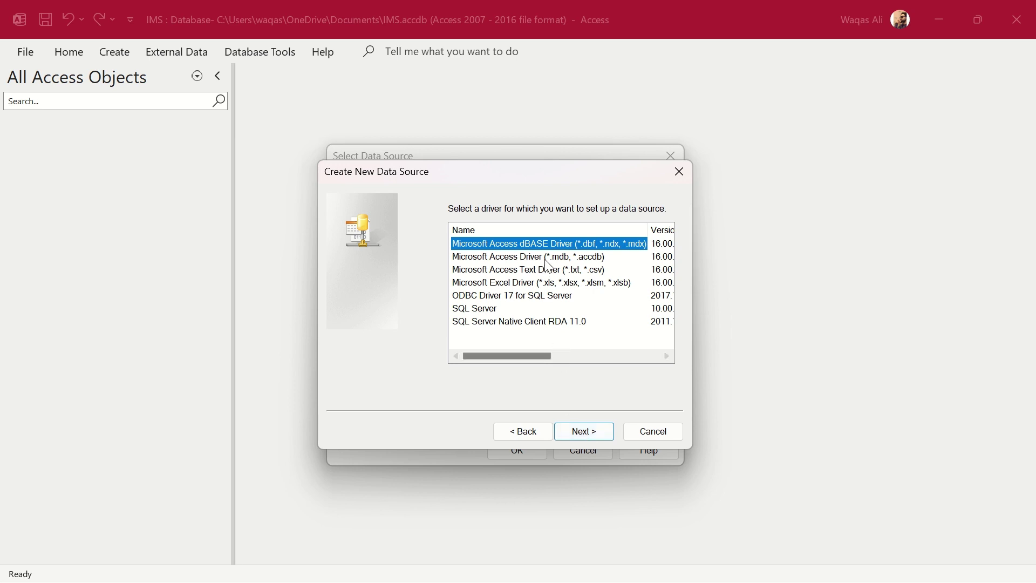
{"action": "left_click", "coordinate": [532, 298]}
{"action": "left_click", "coordinate": [492, 308]}
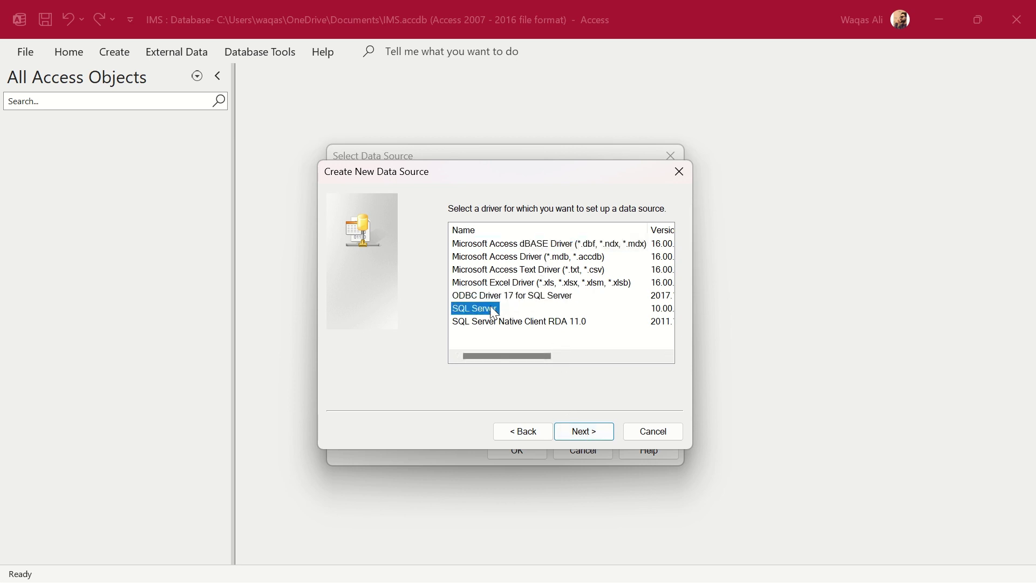
{"action": "left_click", "coordinate": [492, 321]}
{"action": "left_click", "coordinate": [488, 309]}
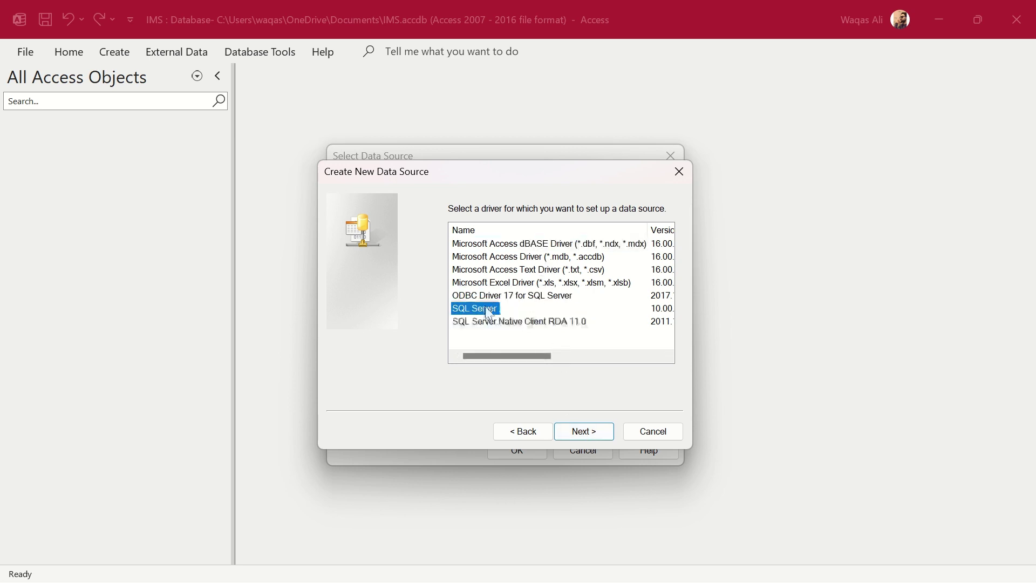
{"action": "left_click", "coordinate": [498, 298]}
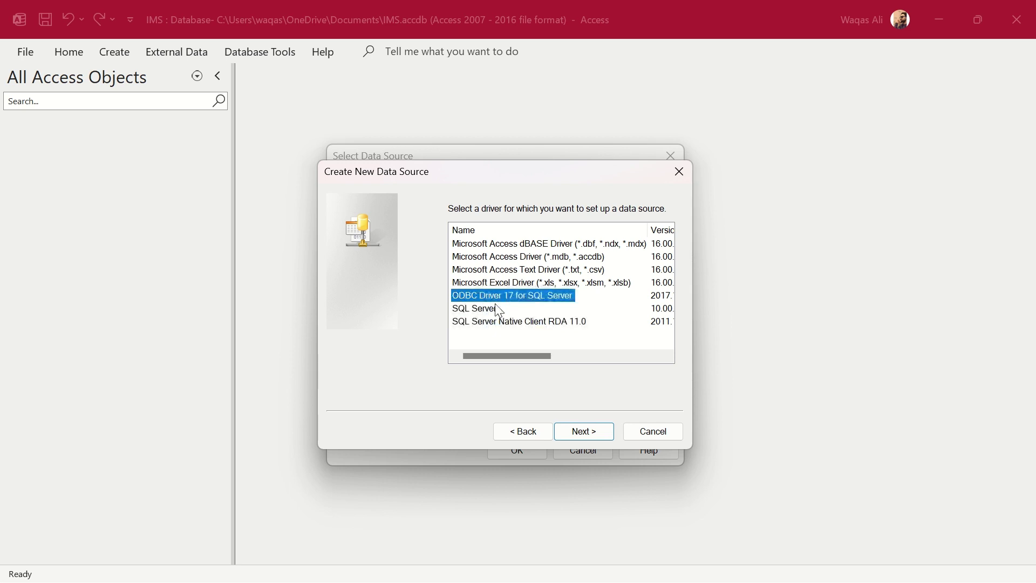
{"action": "left_click", "coordinate": [494, 309]}
{"action": "left_click", "coordinate": [500, 319]}
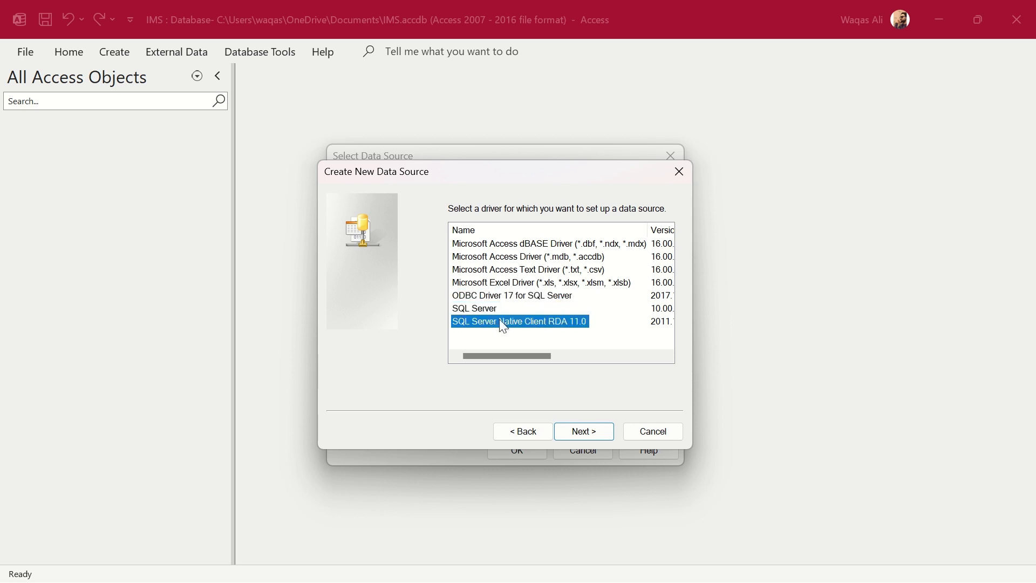
{"action": "left_click", "coordinate": [492, 307]}
{"action": "left_click", "coordinate": [497, 297]}
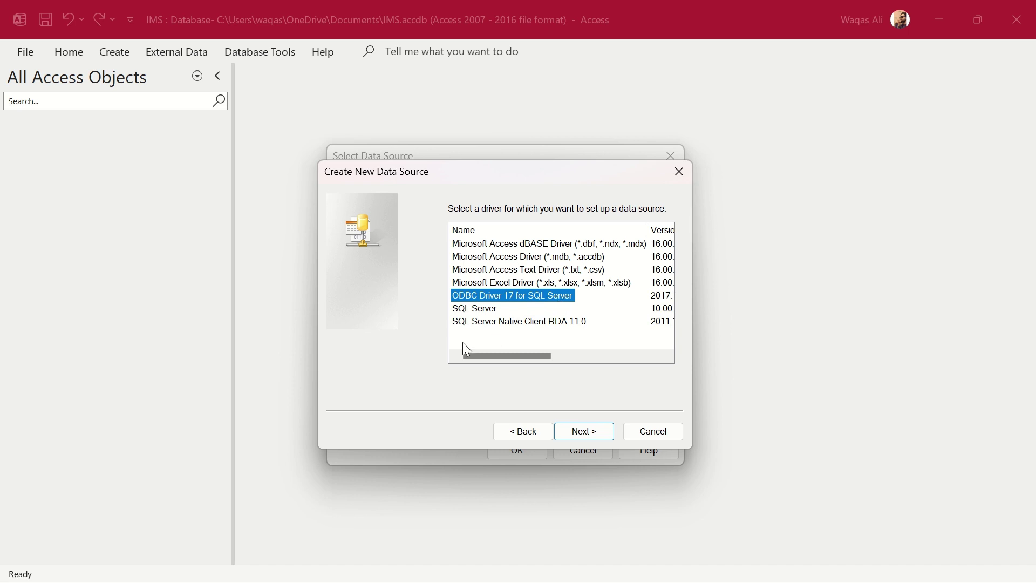
{"action": "left_click", "coordinate": [509, 322]}
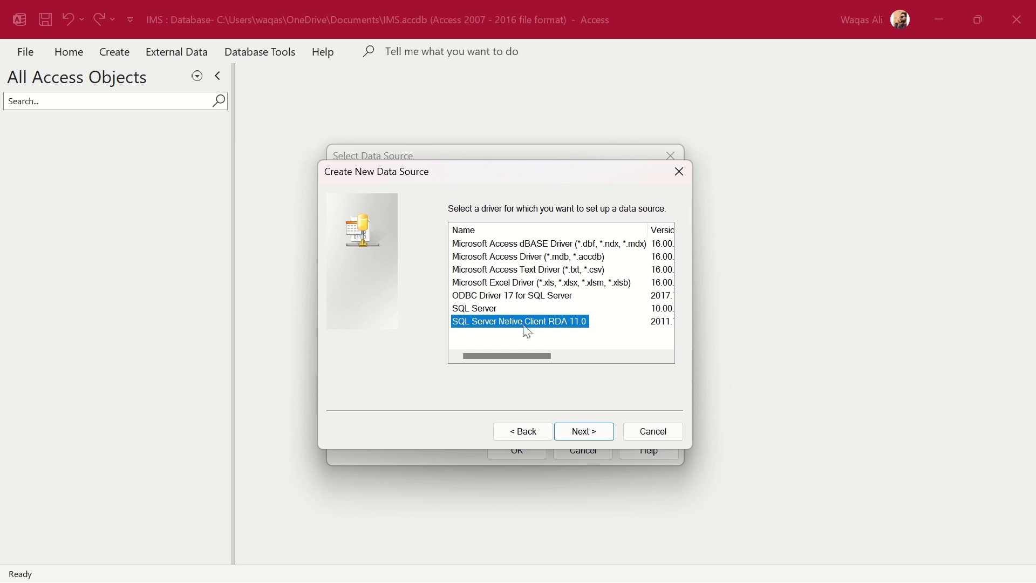
{"action": "left_click", "coordinate": [527, 300]}
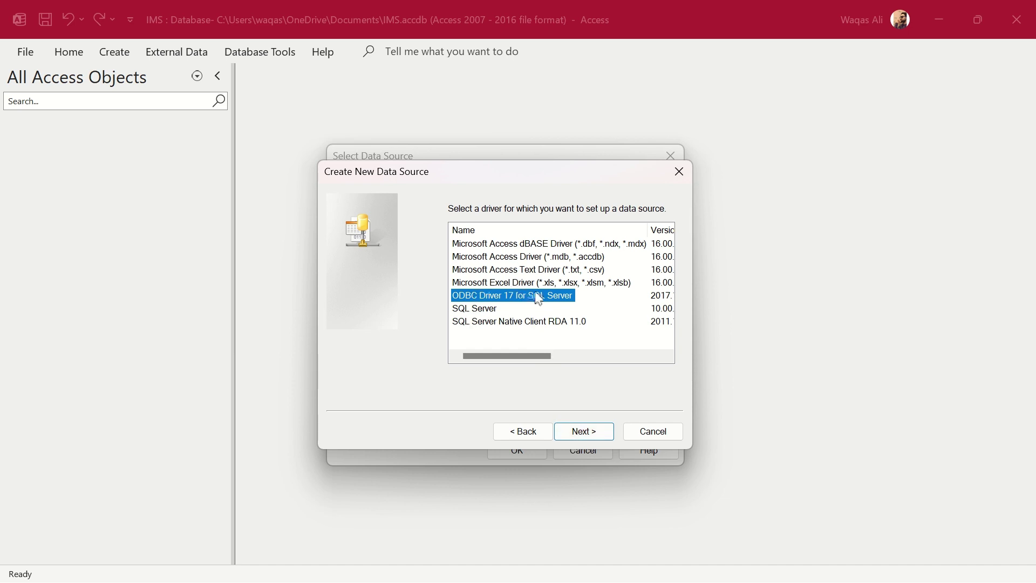
{"action": "left_click", "coordinate": [582, 433]}
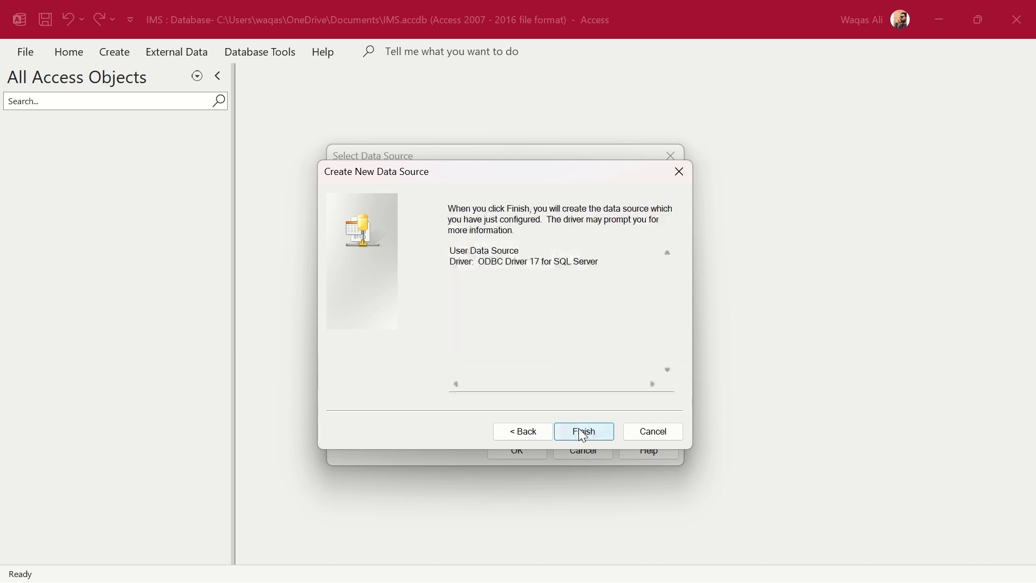
- Finish the driver wizard and name the new SQL Server data source IMS
{"action": "left_click", "coordinate": [582, 433]}
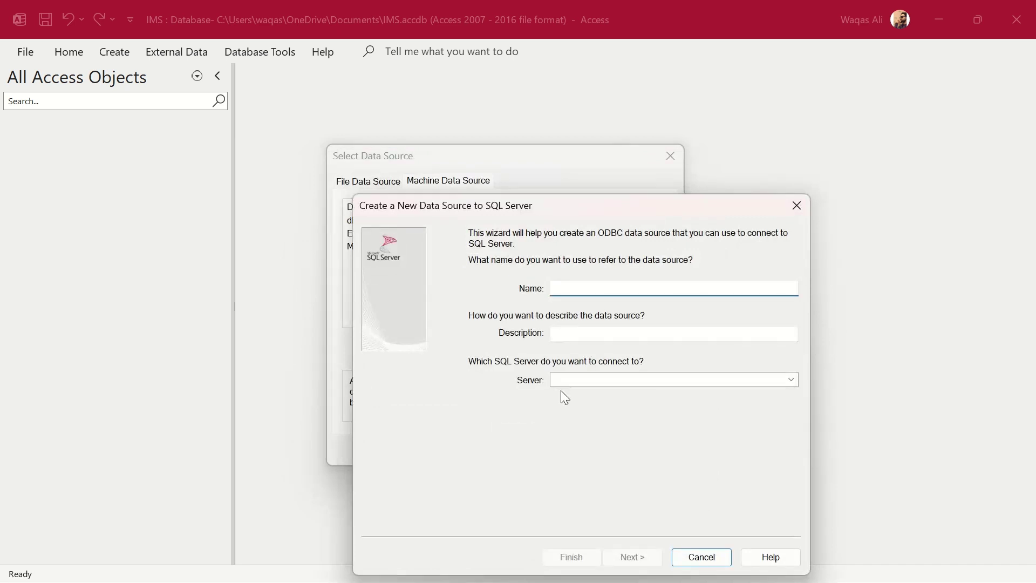
{"action": "left_click_drag", "start_coordinate": [603, 201], "coordinate": [538, 135]}
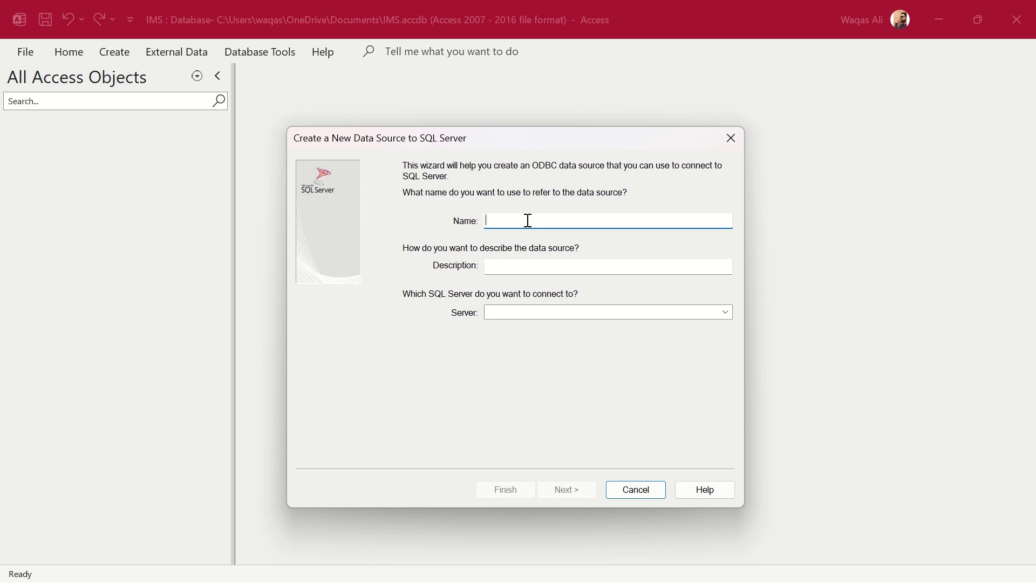
{"action": "key", "text": "alt+Tab"}
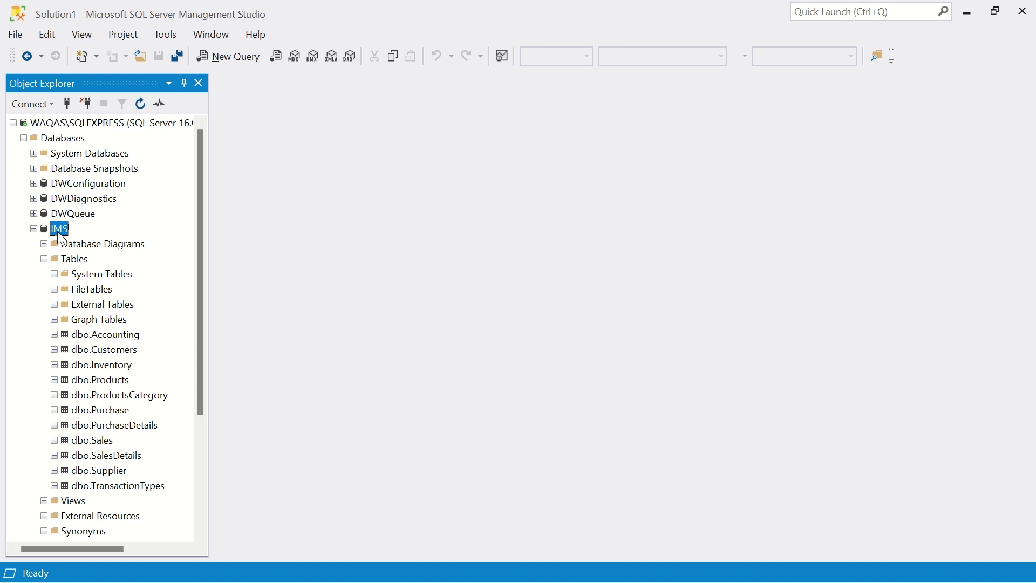
{"action": "key", "text": "alt+Tab"}
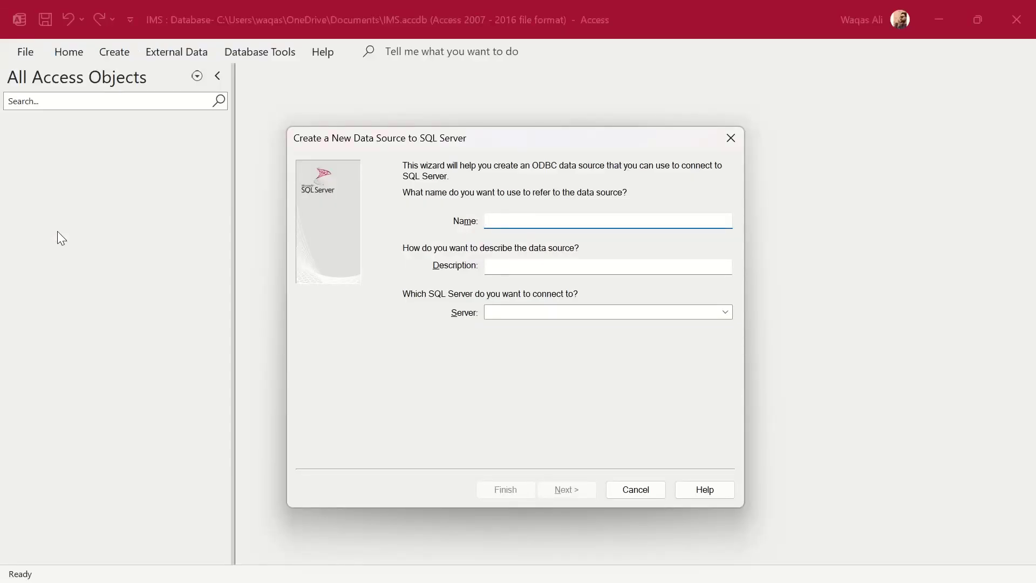
{"action": "type", "text": "IMS"}
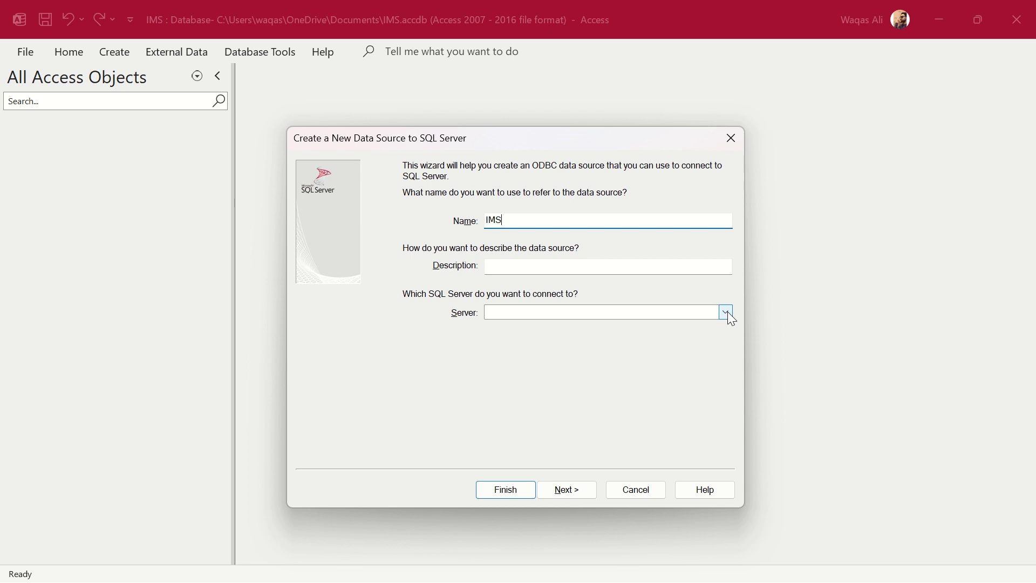
- Switch to SQL Server Management Studio to look up the server name
{"action": "key", "text": "alt+Tab"}
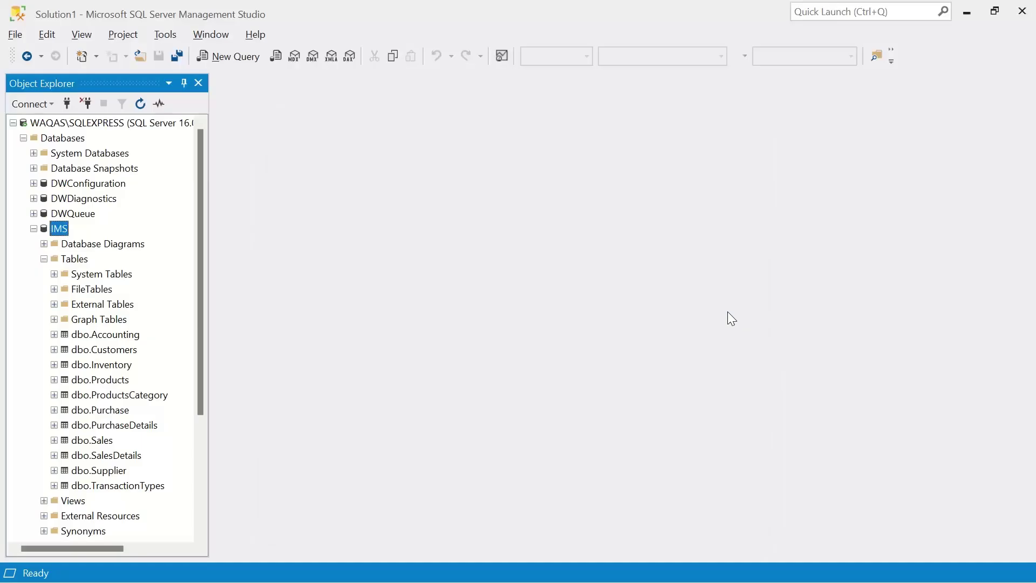
{"action": "key", "text": "alt+Tab"}
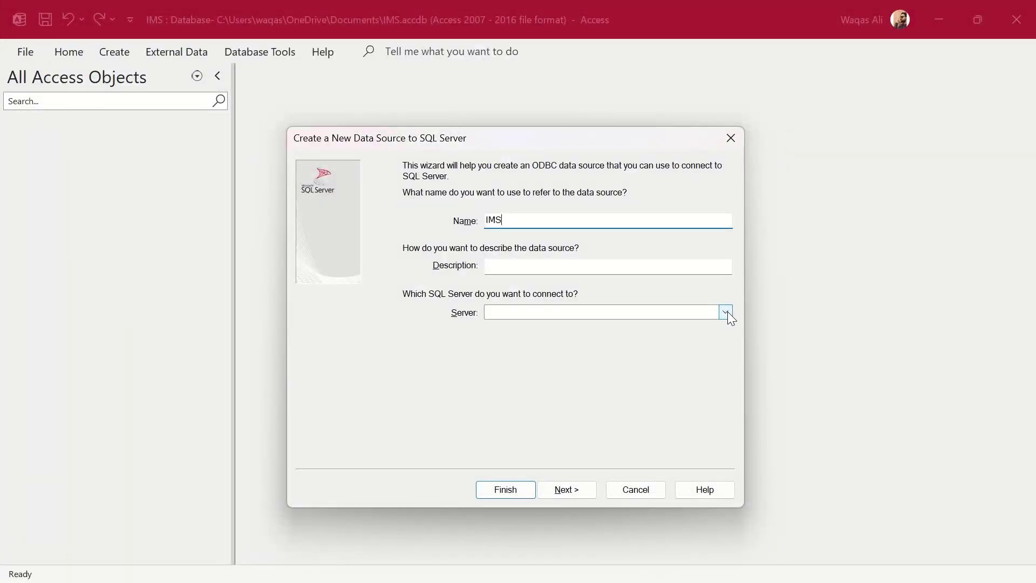
{"action": "key", "text": "alt+Tab"}
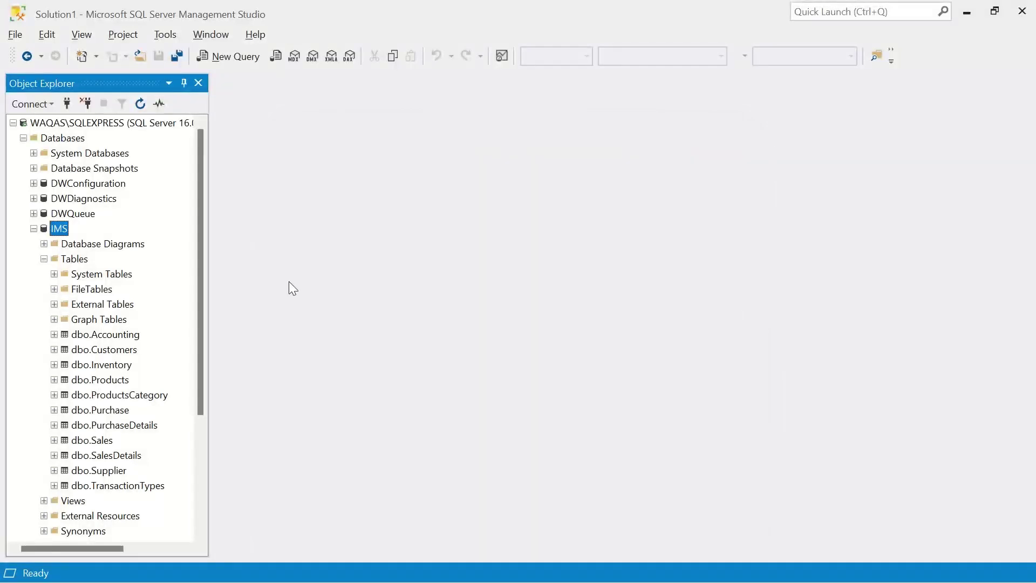
- Read the SQLEXPRESS server name from the IMS database's connection properties, then close both dialogs
{"action": "right_click", "coordinate": [60, 228]}
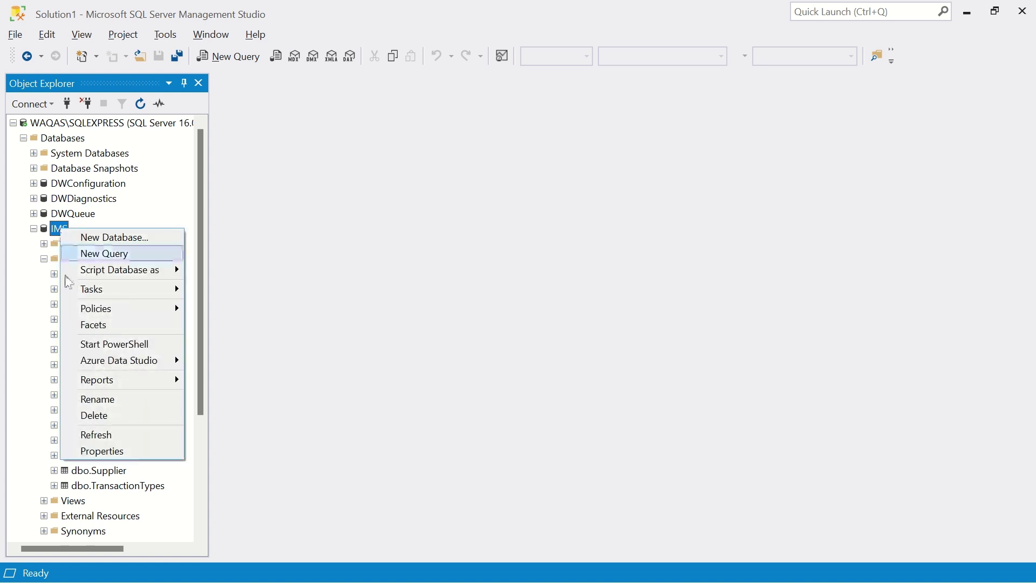
{"action": "left_click", "coordinate": [102, 453]}
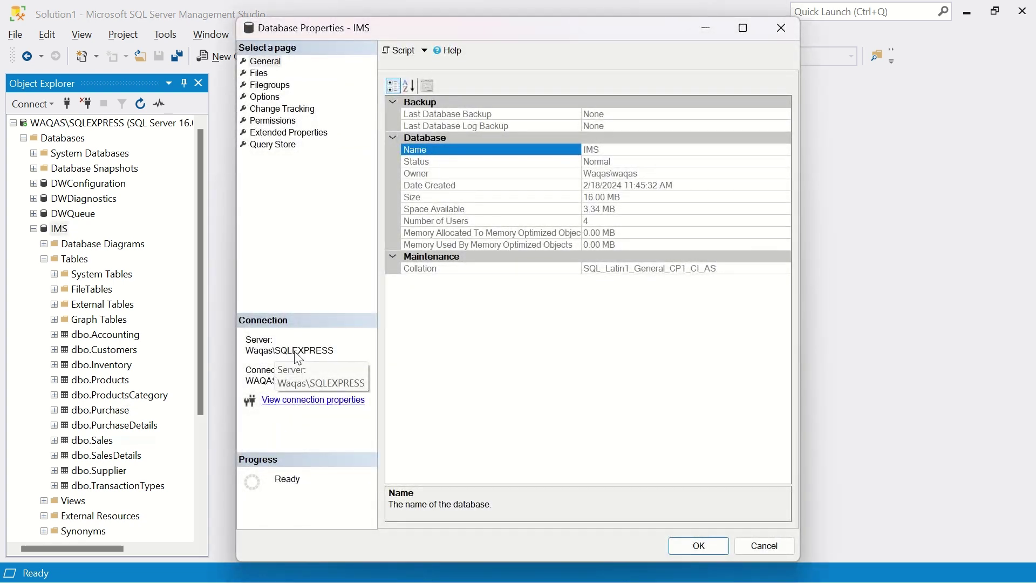
{"action": "left_click", "coordinate": [292, 406]}
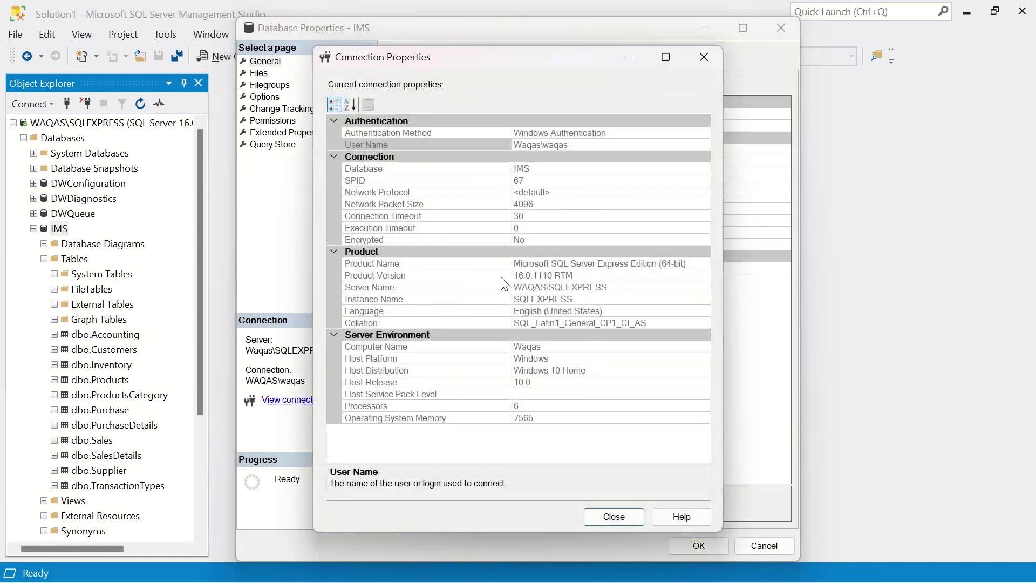
{"action": "left_click", "coordinate": [593, 287]}
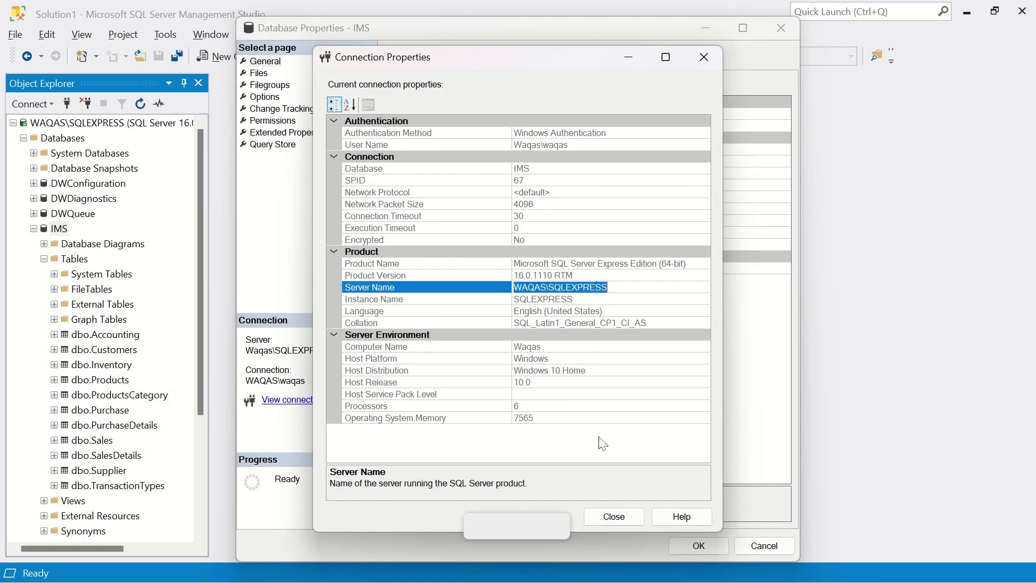
{"action": "left_click", "coordinate": [614, 517]}
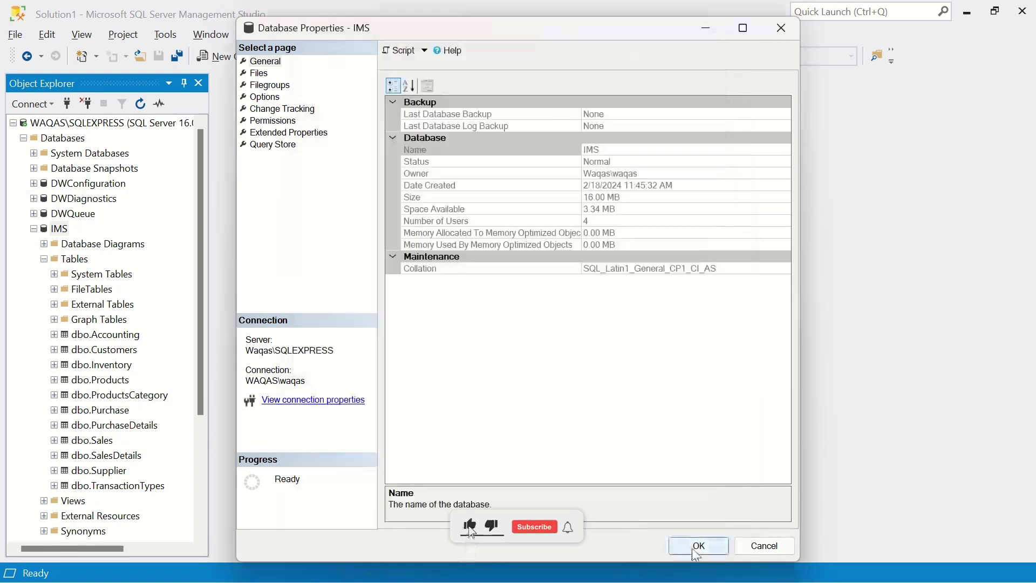
{"action": "left_click", "coordinate": [693, 547]}
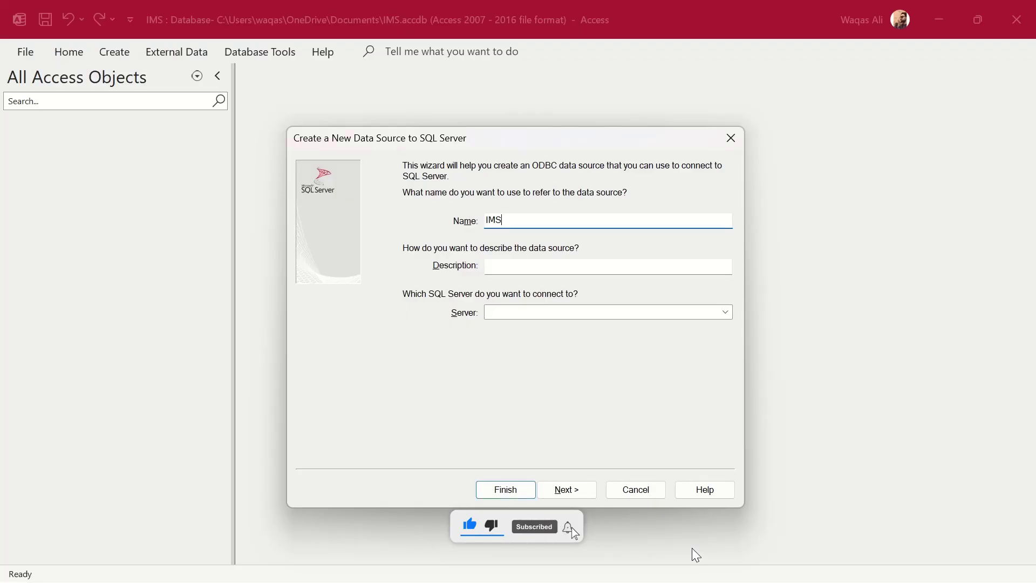
- Paste the SQLEXPRESS instance name as the server and continue with integrated Windows authentication
{"action": "left_click", "coordinate": [495, 311]}
{"action": "type", "text": "WAQAS\\SQLEXPRESS"}
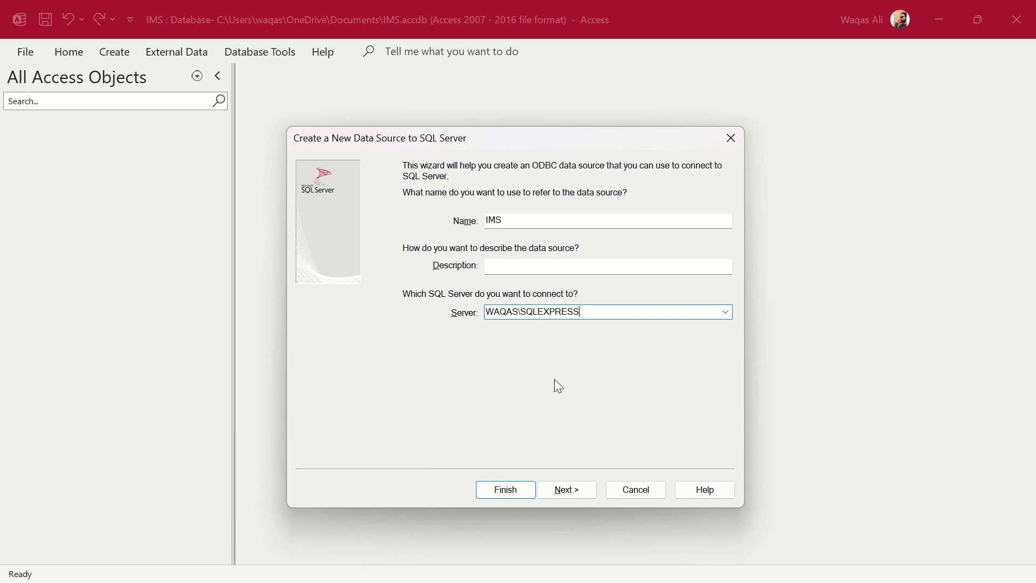
{"action": "left_click", "coordinate": [569, 497]}
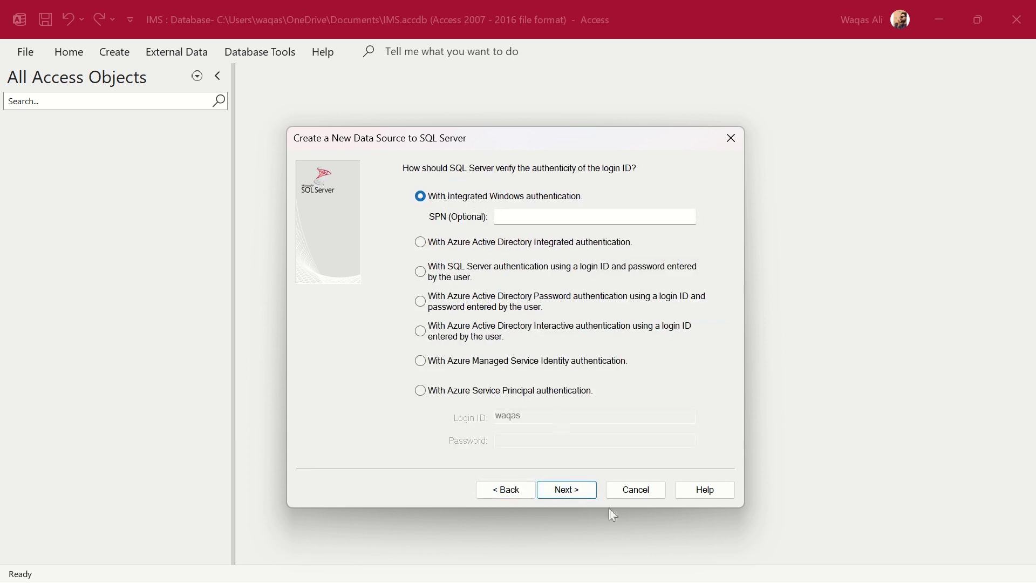
{"action": "left_click", "coordinate": [573, 494]}
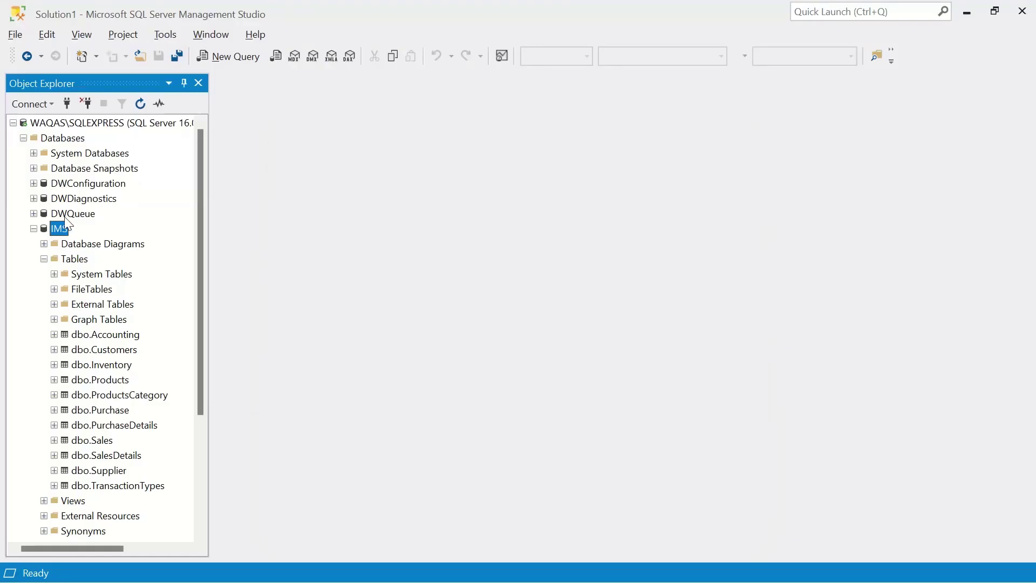
{"action": "key", "text": "alt+Tab"}
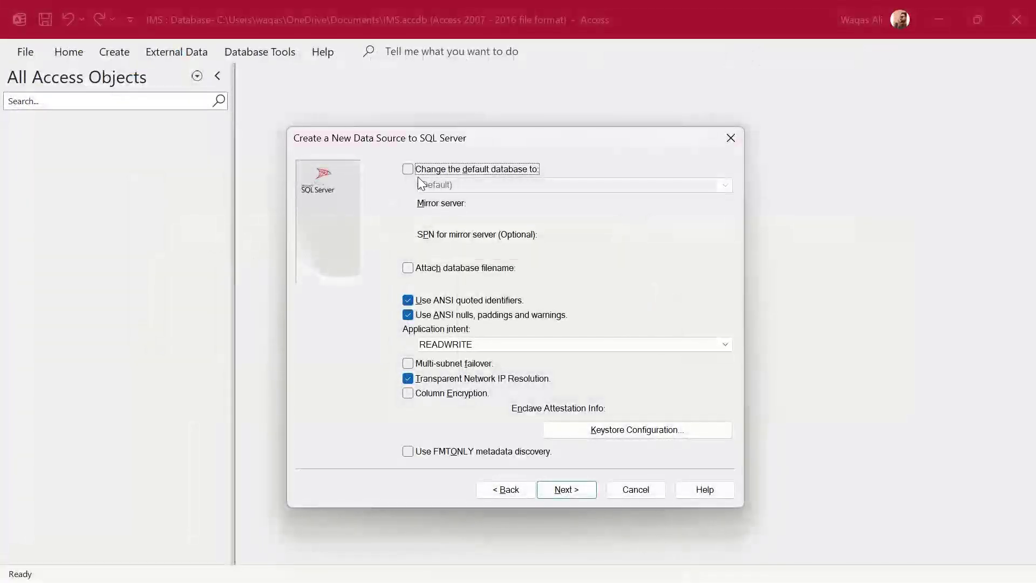
- Change the default database to IMS and continue to the language and logging options page
{"action": "left_click", "coordinate": [408, 167]}
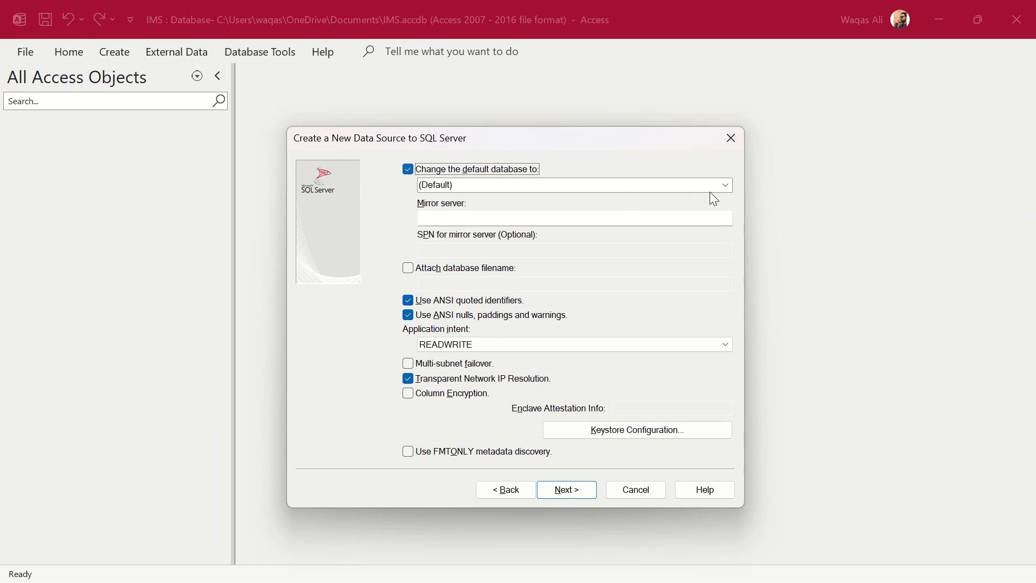
{"action": "left_click", "coordinate": [726, 184]}
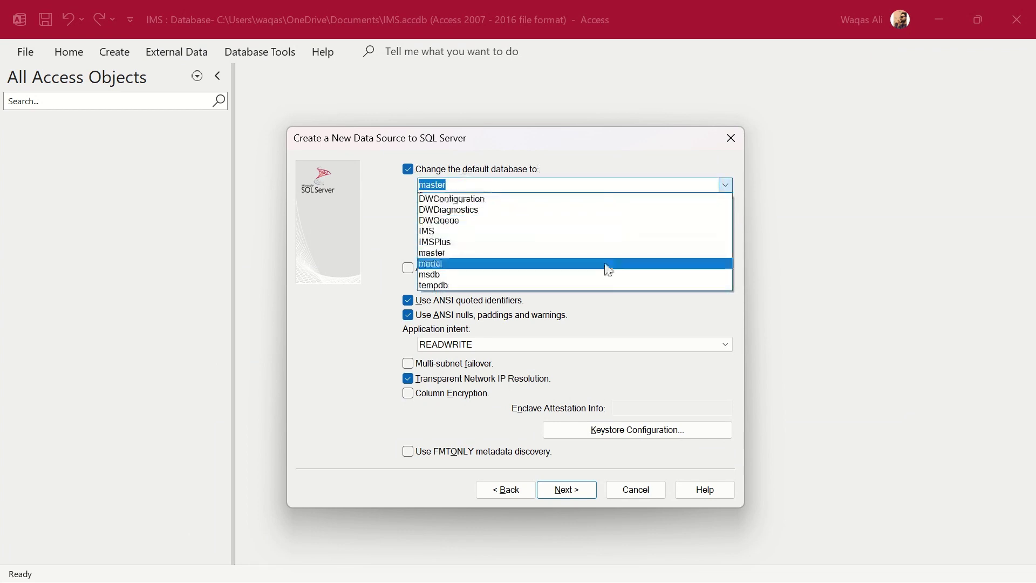
{"action": "key", "text": "alt+Tab"}
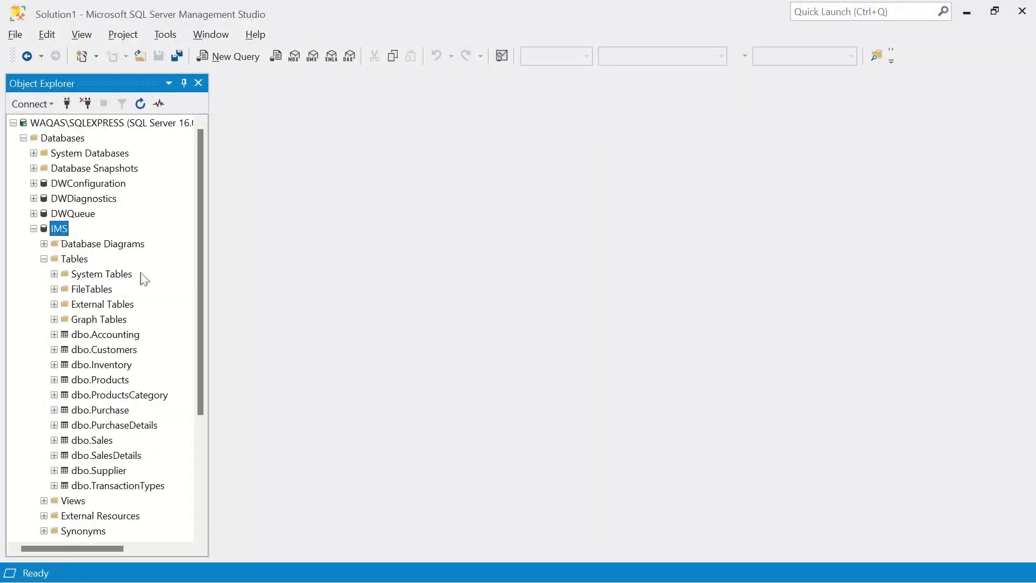
{"action": "key", "text": "alt+Tab"}
{"action": "left_click", "coordinate": [586, 189]}
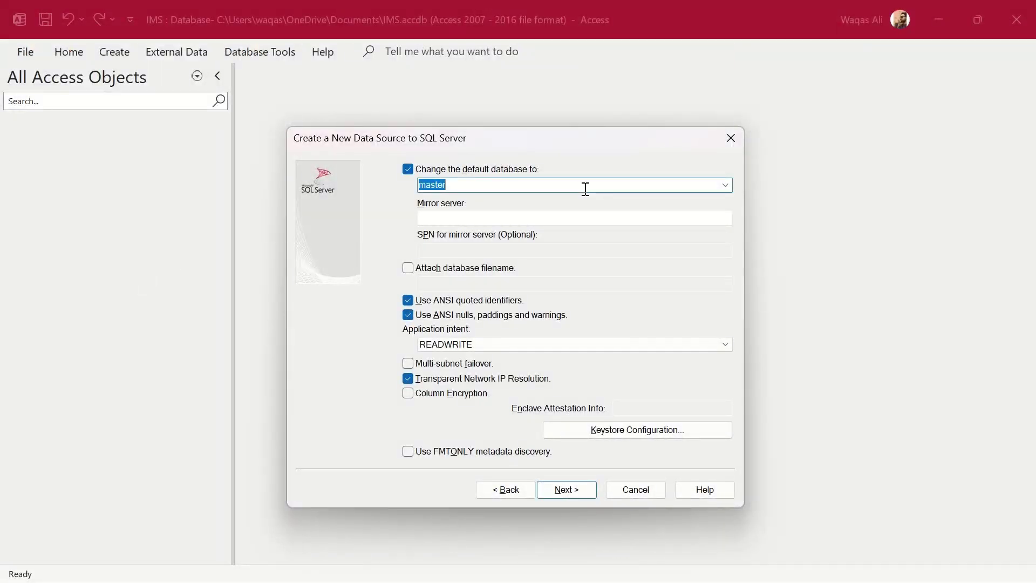
{"action": "left_click", "coordinate": [725, 189]}
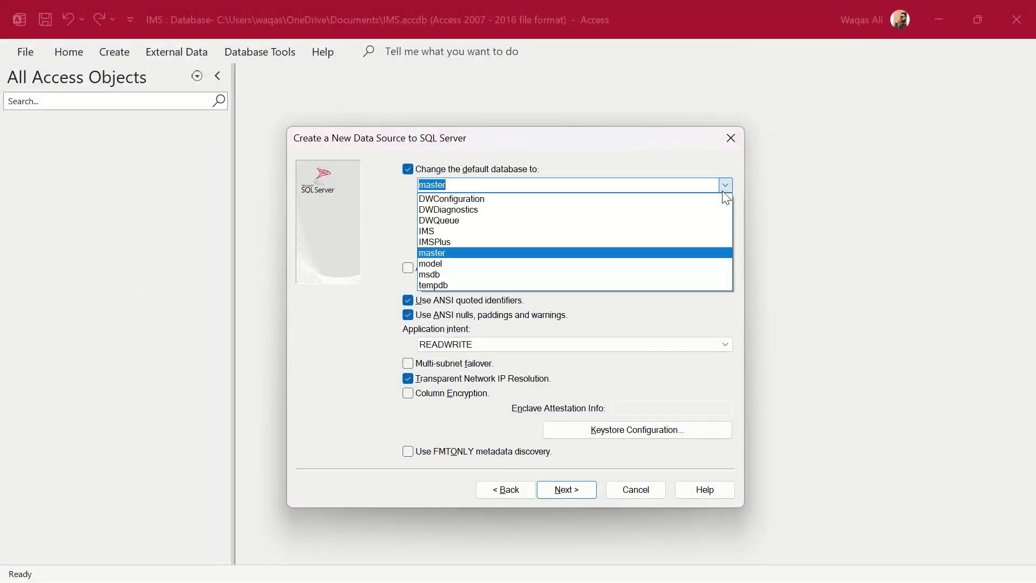
{"action": "left_click", "coordinate": [665, 240]}
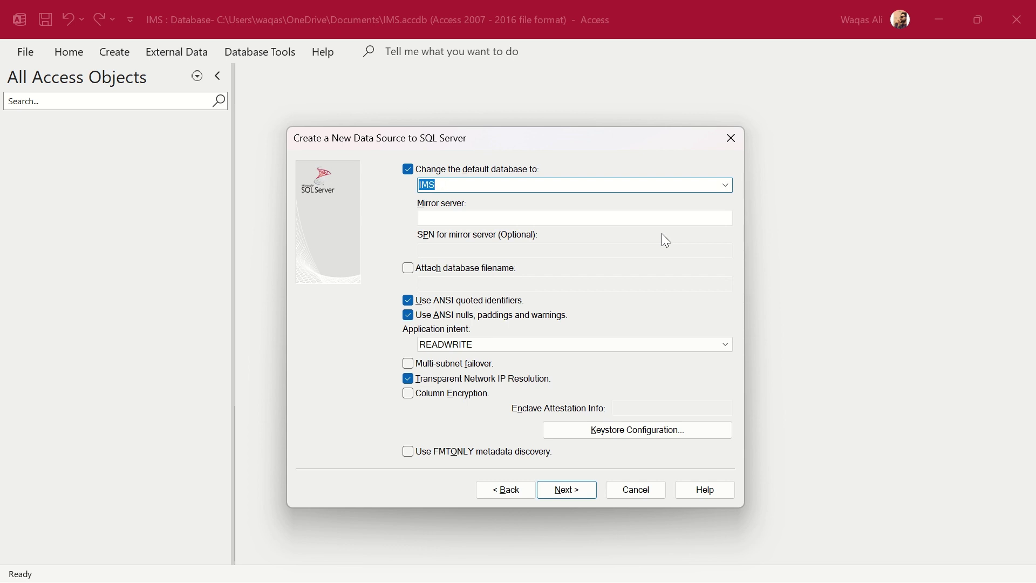
{"action": "left_click", "coordinate": [726, 184]}
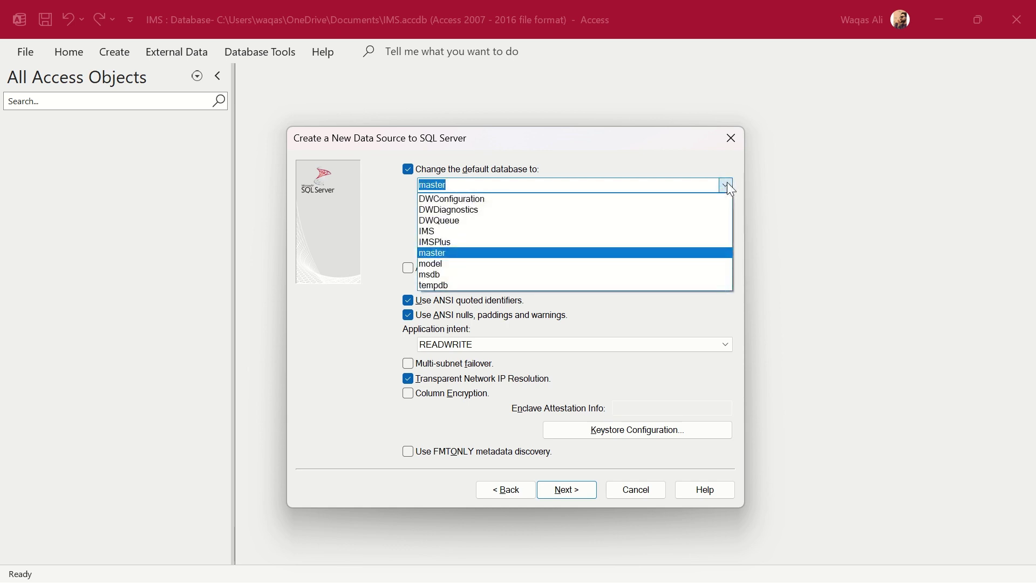
{"action": "left_click", "coordinate": [696, 231]}
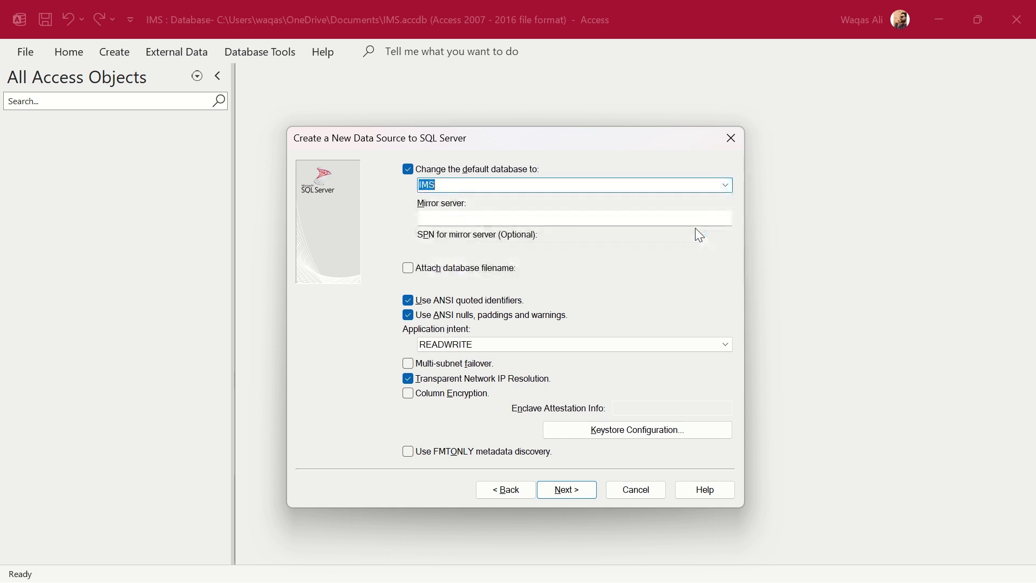
{"action": "left_click", "coordinate": [564, 491]}
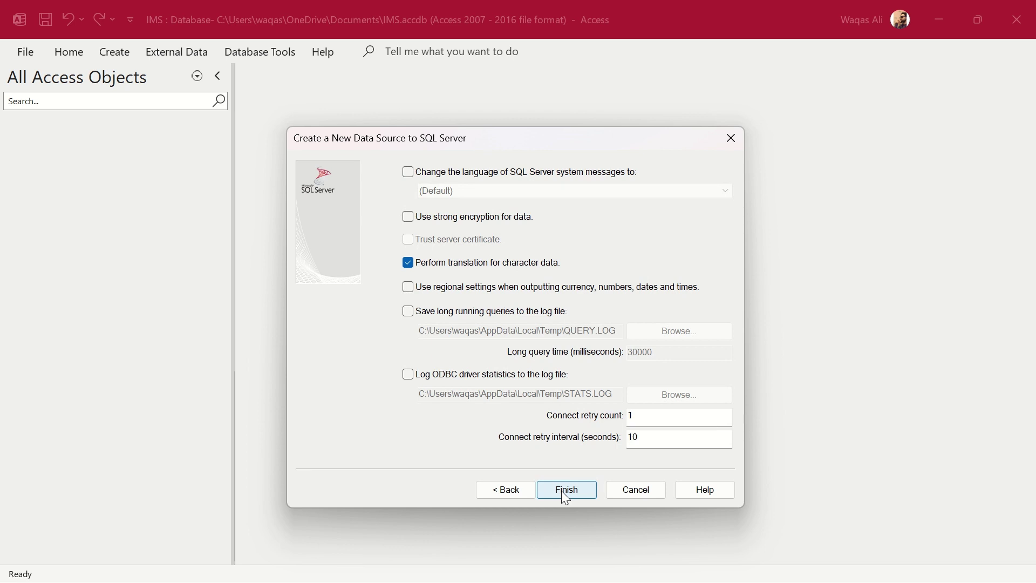
- Finish the IMS data source, confirm Test Data Source succeeds, and accept the summary
{"action": "left_click", "coordinate": [565, 491]}
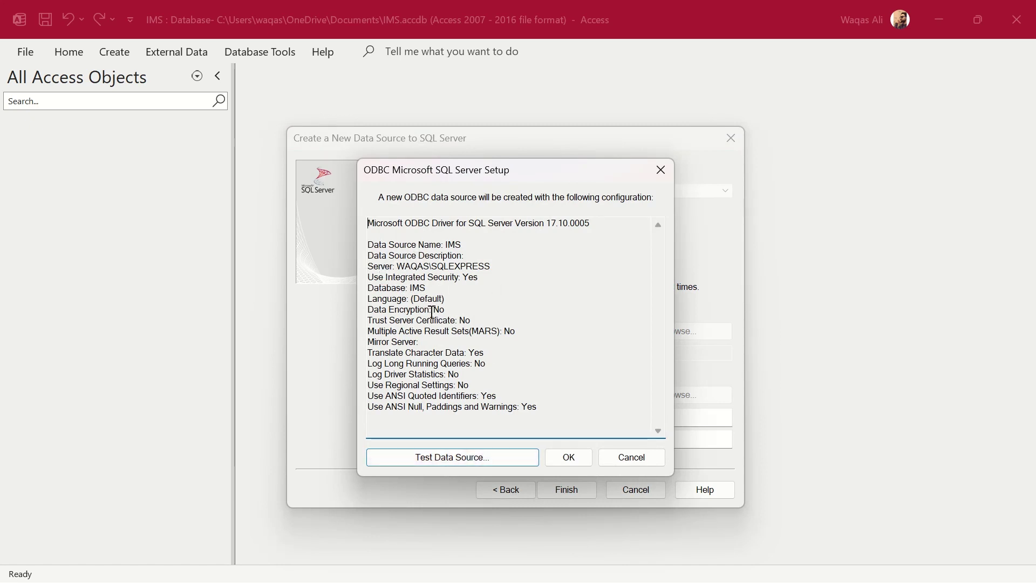
{"action": "left_click", "coordinate": [452, 457]}
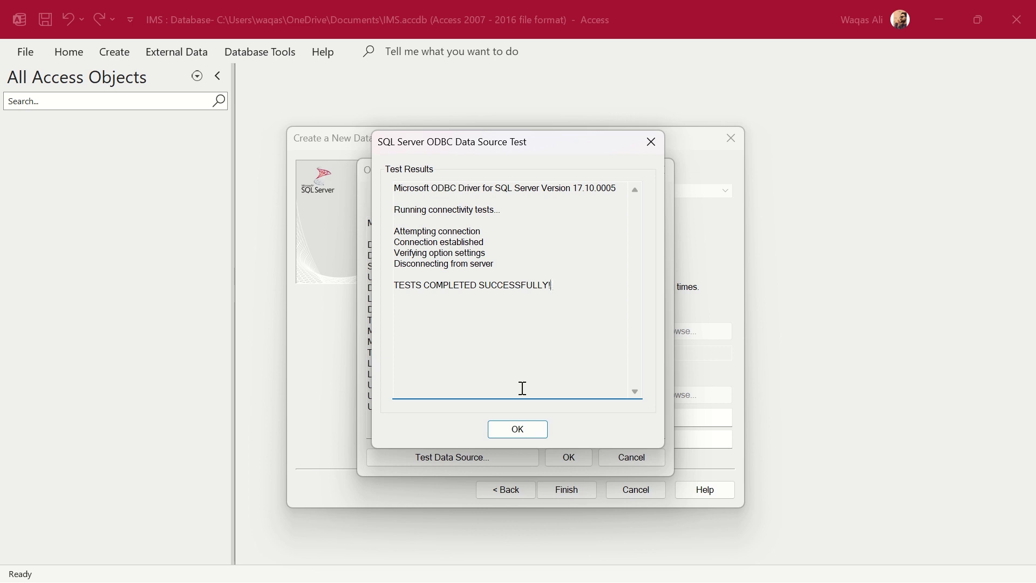
{"action": "left_click", "coordinate": [516, 427]}
{"action": "left_click", "coordinate": [566, 460]}
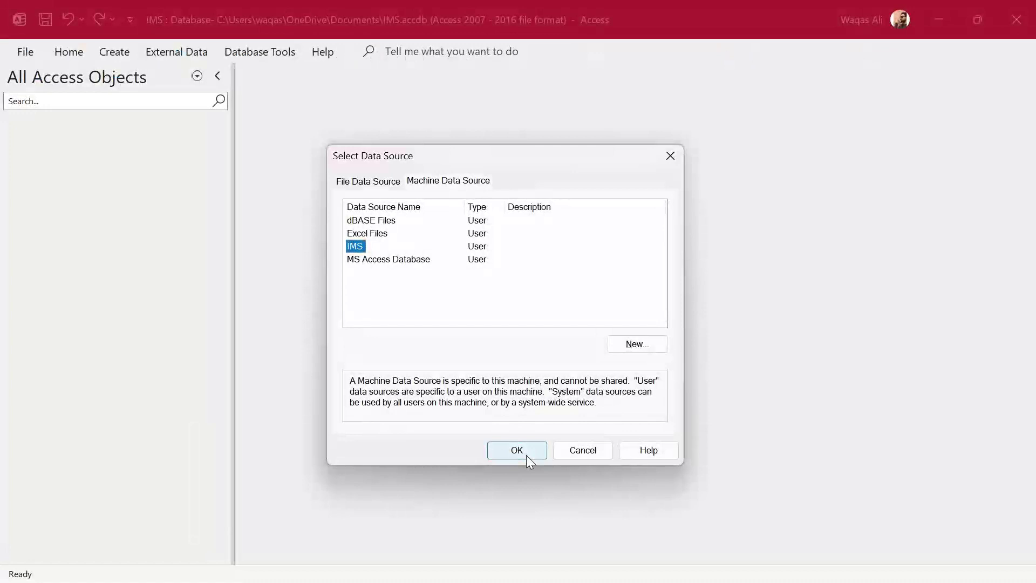
- Choose the IMS data source in Select Data Source and confirm to list its tables
{"action": "left_click", "coordinate": [526, 455]}
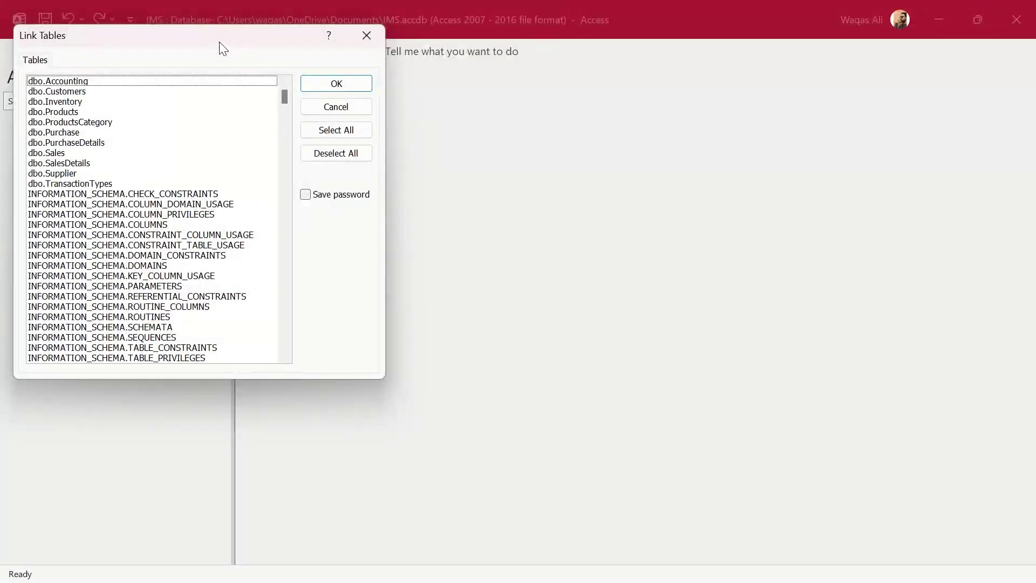
- Select the eleven tables dbo.Accounting through dbo.TransactionTypes in Link Tables and link them
{"action": "left_click_drag", "start_coordinate": [220, 43], "coordinate": [528, 165]}
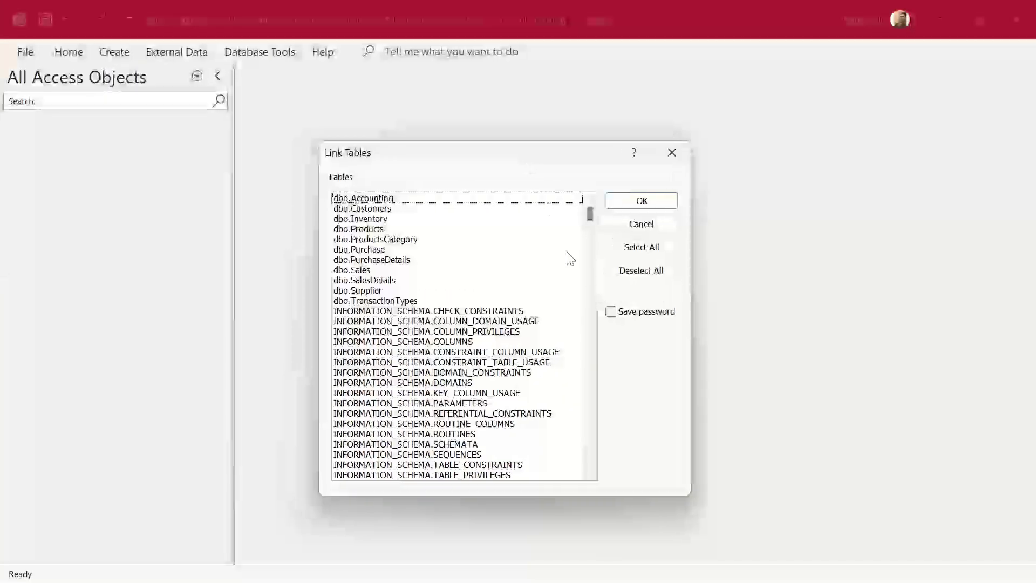
{"action": "left_click_drag", "start_coordinate": [595, 281], "coordinate": [588, 193]}
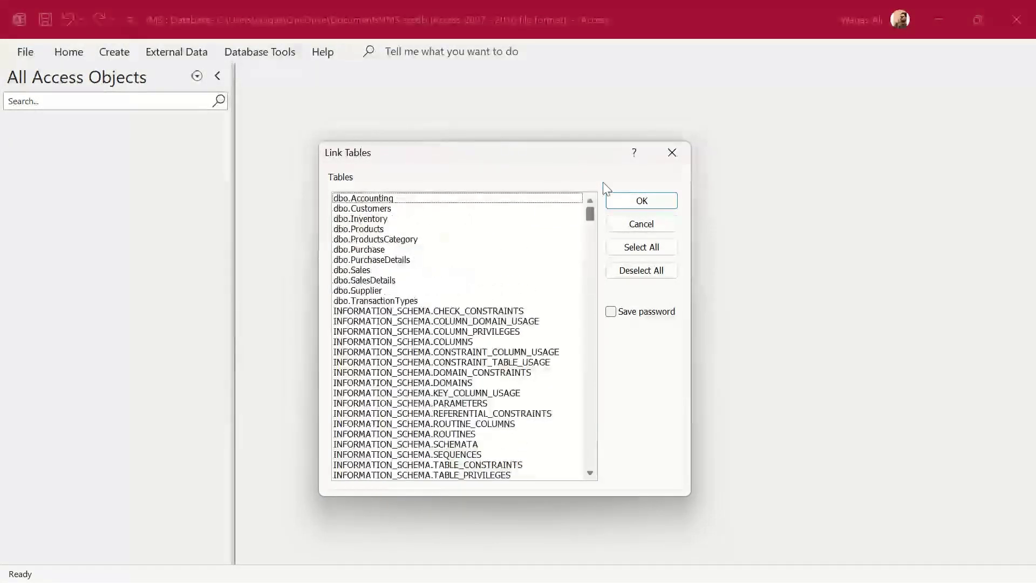
{"action": "left_click", "coordinate": [378, 200]}
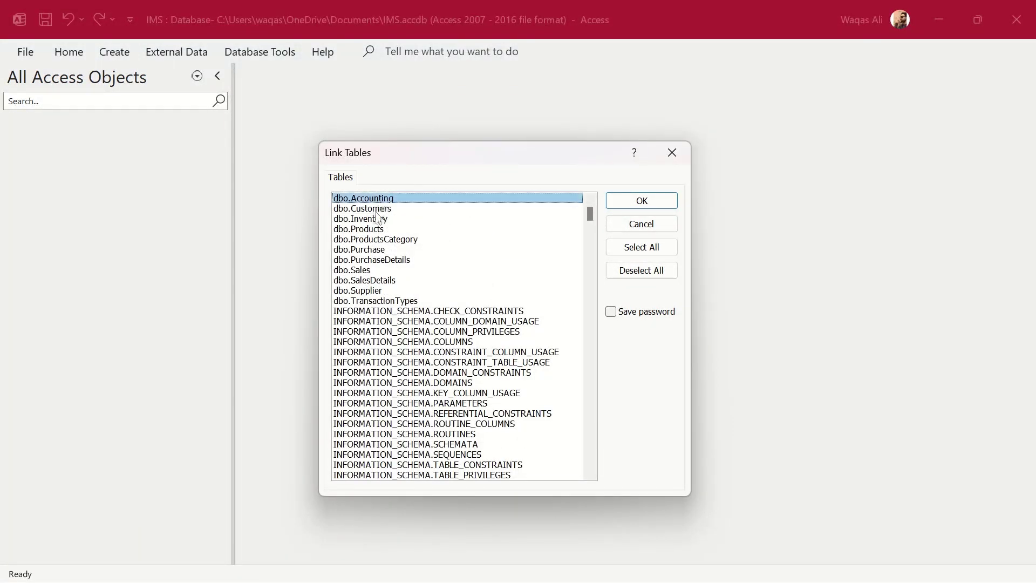
{"action": "left_click", "coordinate": [377, 209]}
{"action": "left_click", "coordinate": [375, 220]}
{"action": "left_click", "coordinate": [376, 231]}
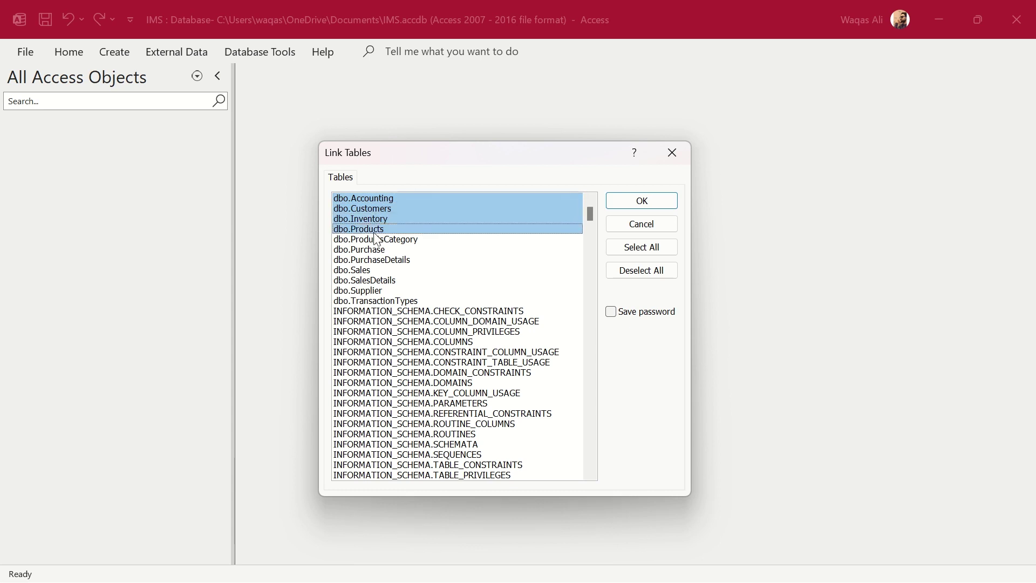
{"action": "left_click", "coordinate": [375, 240]}
{"action": "left_click", "coordinate": [378, 250]}
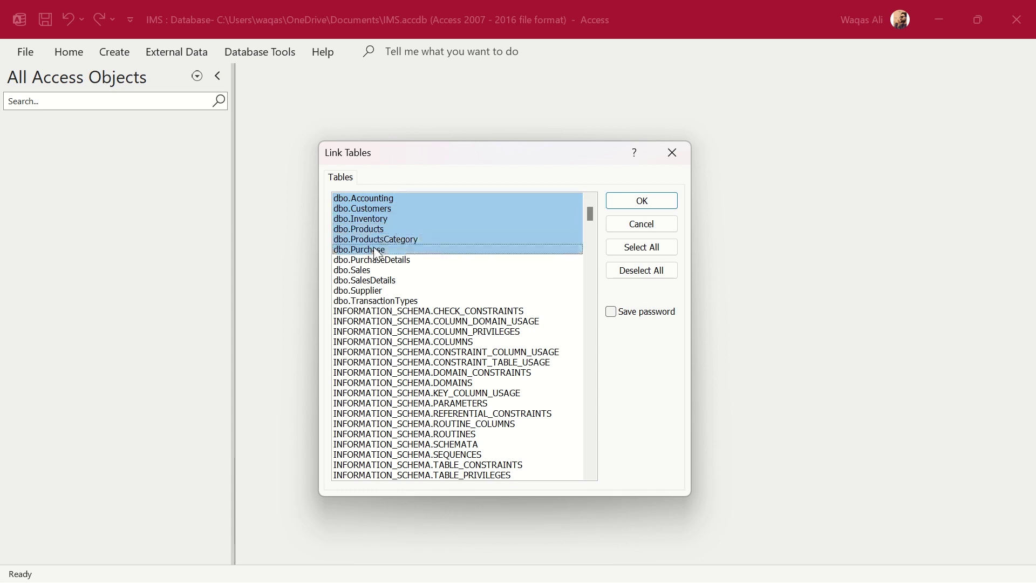
{"action": "left_click", "coordinate": [377, 261]}
{"action": "left_click", "coordinate": [375, 271]}
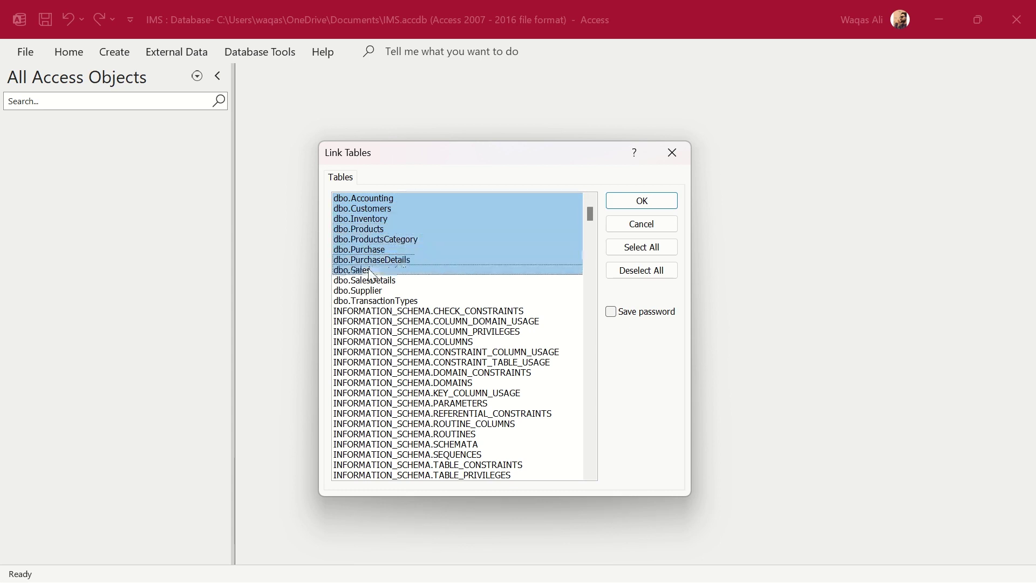
{"action": "left_click", "coordinate": [369, 281]}
{"action": "left_click", "coordinate": [372, 291]}
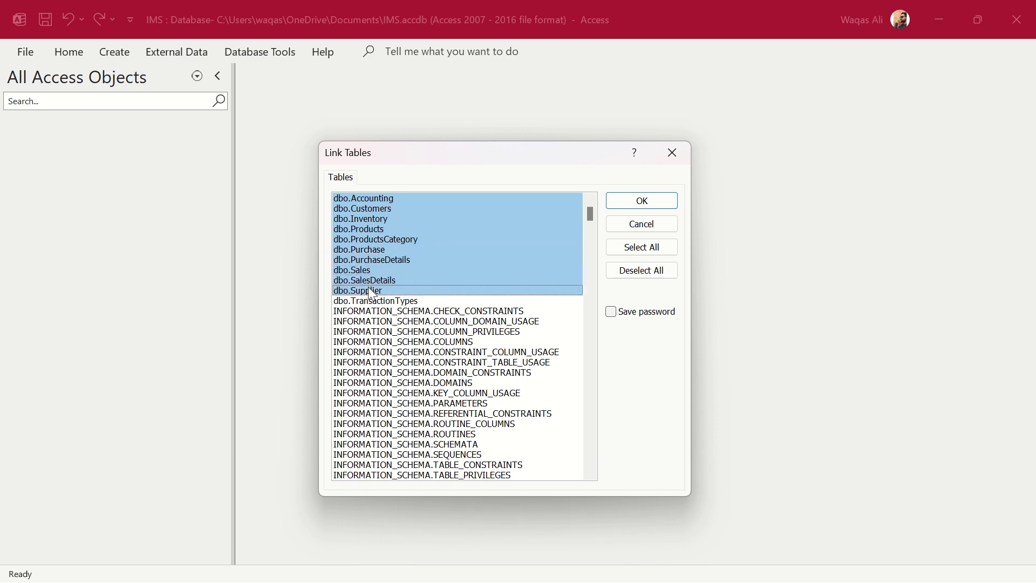
{"action": "left_click", "coordinate": [381, 303]}
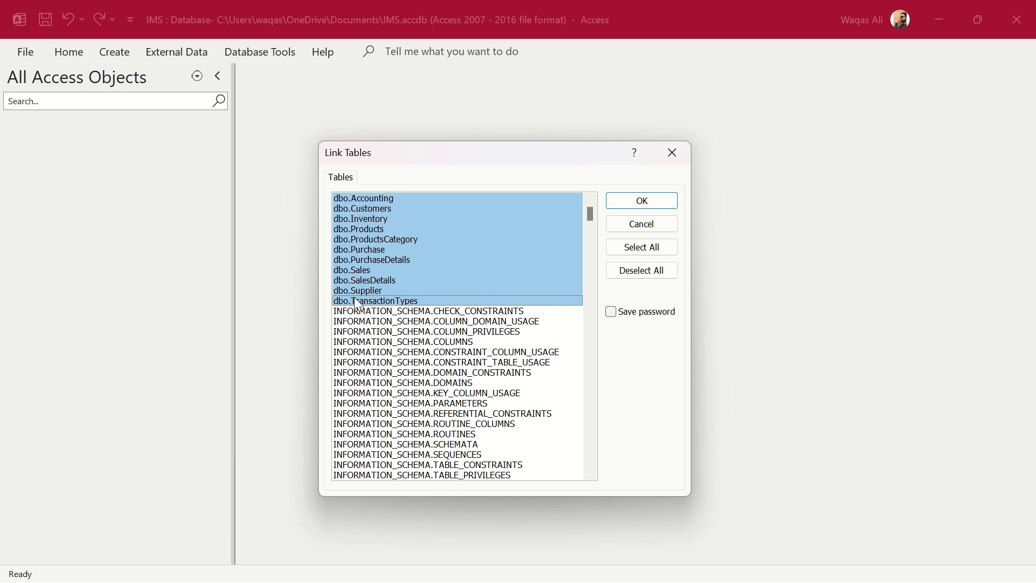
{"action": "left_click", "coordinate": [637, 208]}
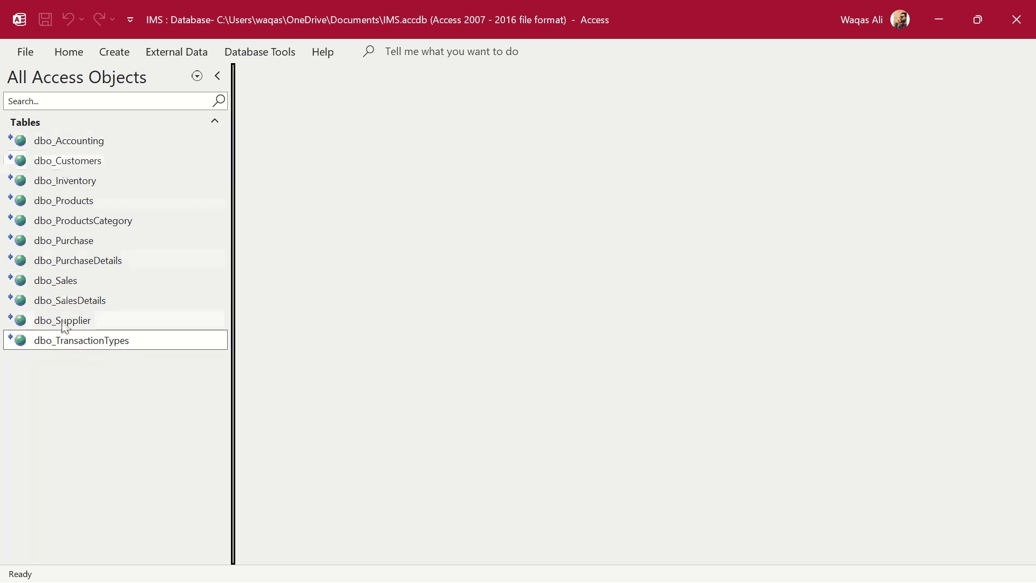
- Open dbo_Customers, autofit its Email column, and switch to SQL Server Management Studio
{"action": "double_click", "coordinate": [59, 162]}
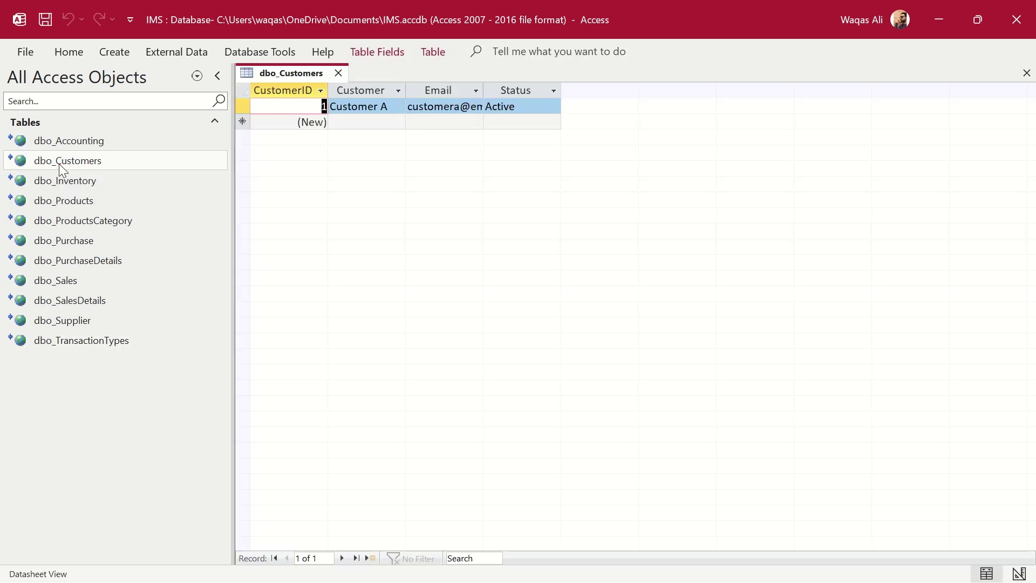
{"action": "double_click", "coordinate": [483, 90]}
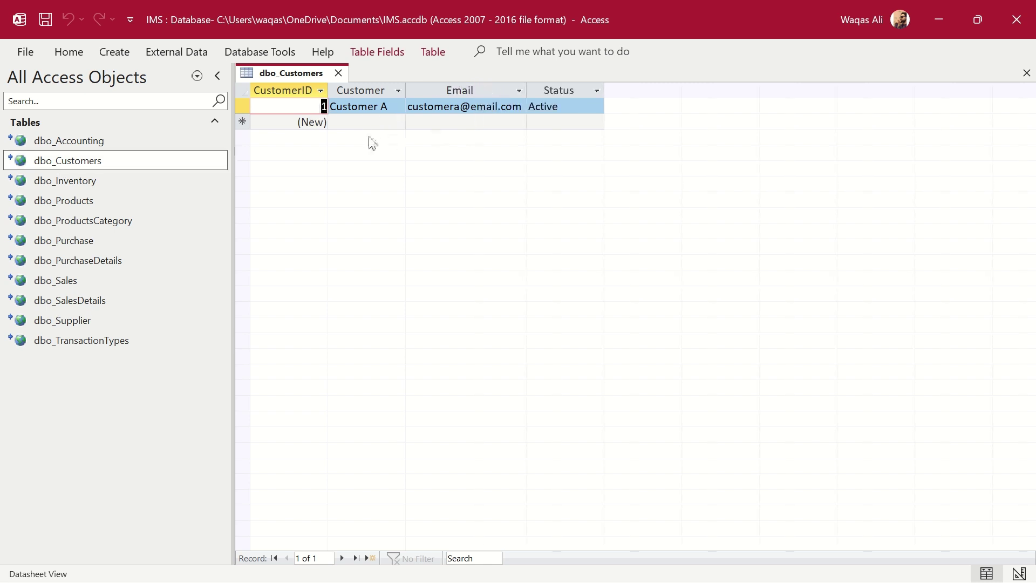
{"action": "key", "text": "alt+Tab"}
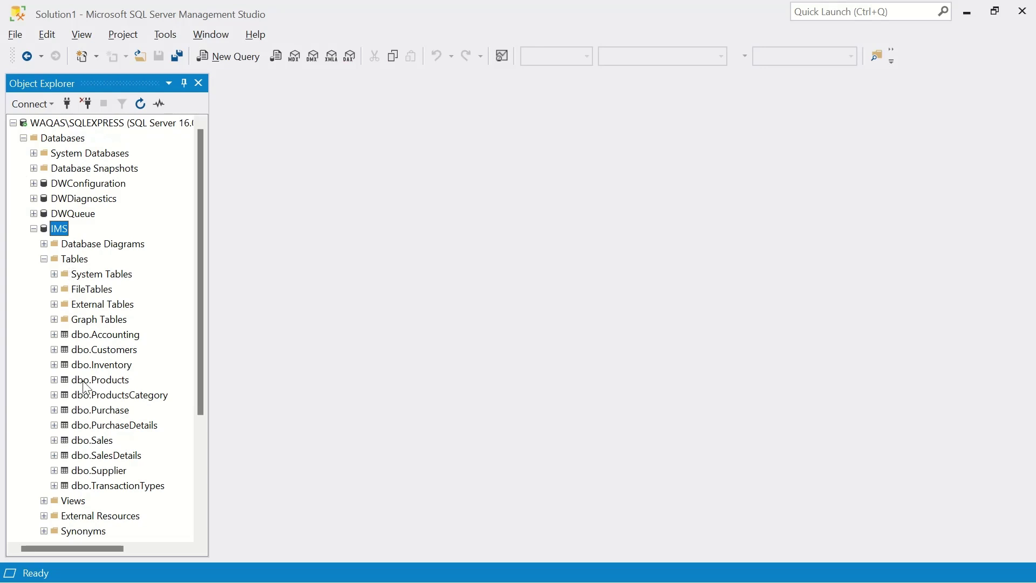
- Open dbo.Customers' top 200 rows in Management Studio and widen Email to check the single customer
{"action": "left_click", "coordinate": [108, 350]}
{"action": "right_click", "coordinate": [108, 350]}
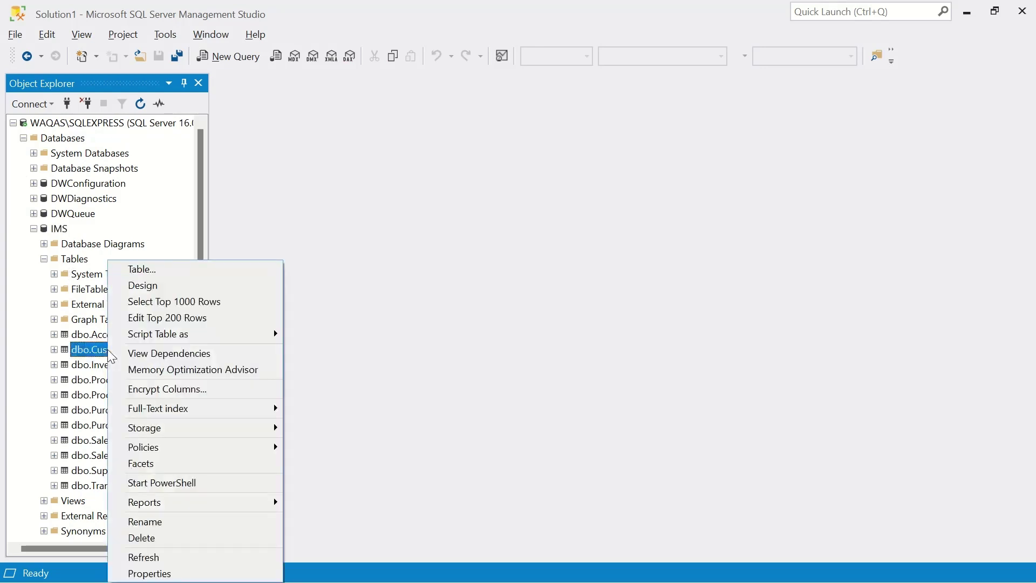
{"action": "left_click", "coordinate": [173, 318]}
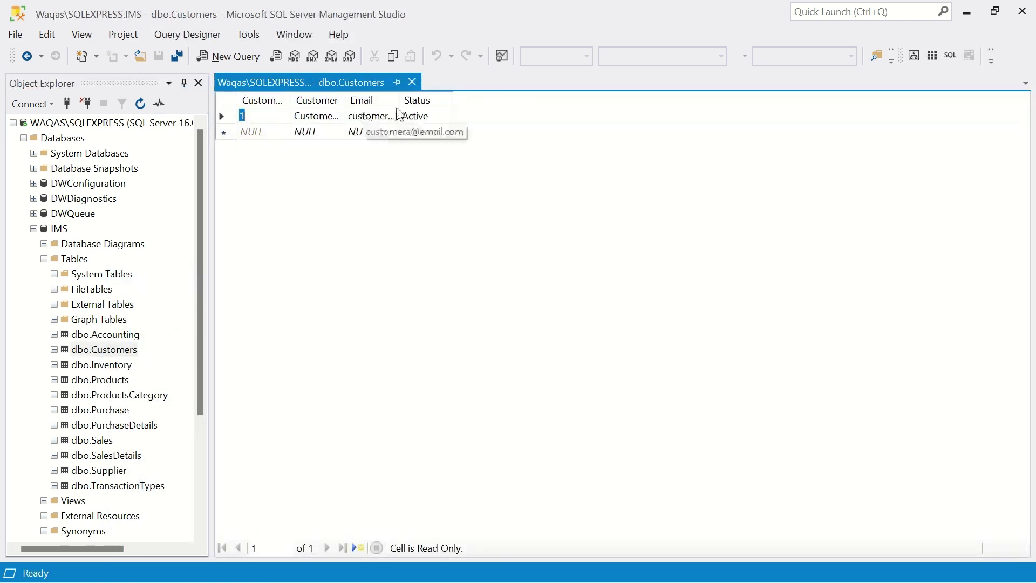
{"action": "double_click", "coordinate": [399, 101]}
{"action": "key", "text": "alt+Tab"}
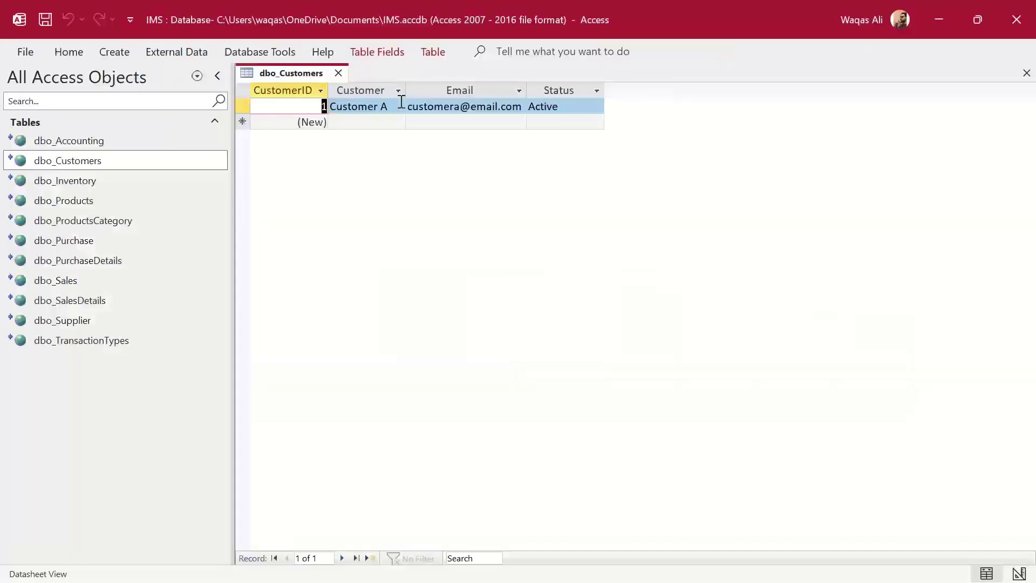
- Add a dbo_Customers record for Customer B with an email address and Active status, dismissing the ODBC error
{"action": "left_click", "coordinate": [350, 125]}
{"action": "type", "text": "Cst"}
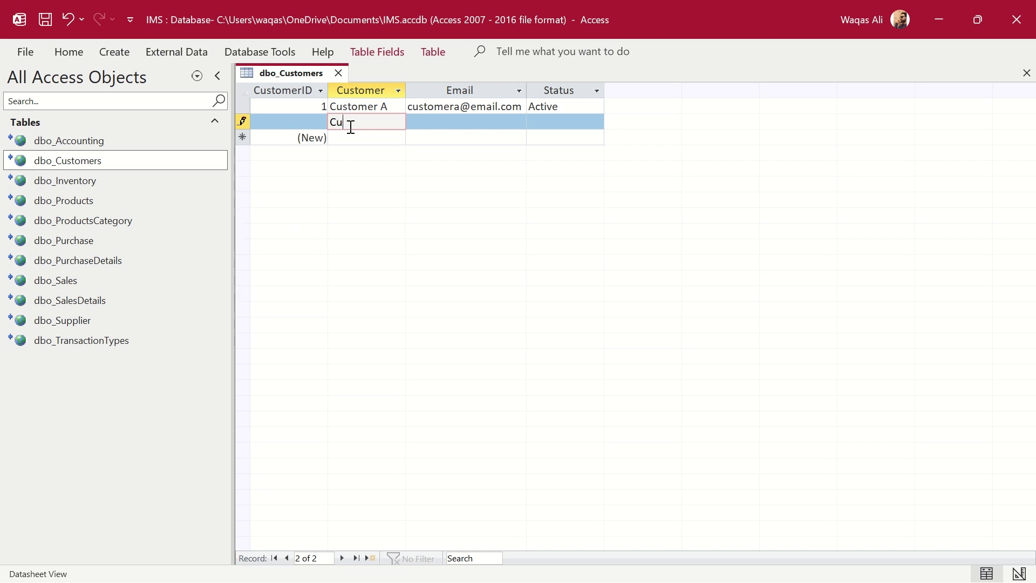
{"action": "type", "text": "stomer B"}
{"action": "key", "text": "Tab"}
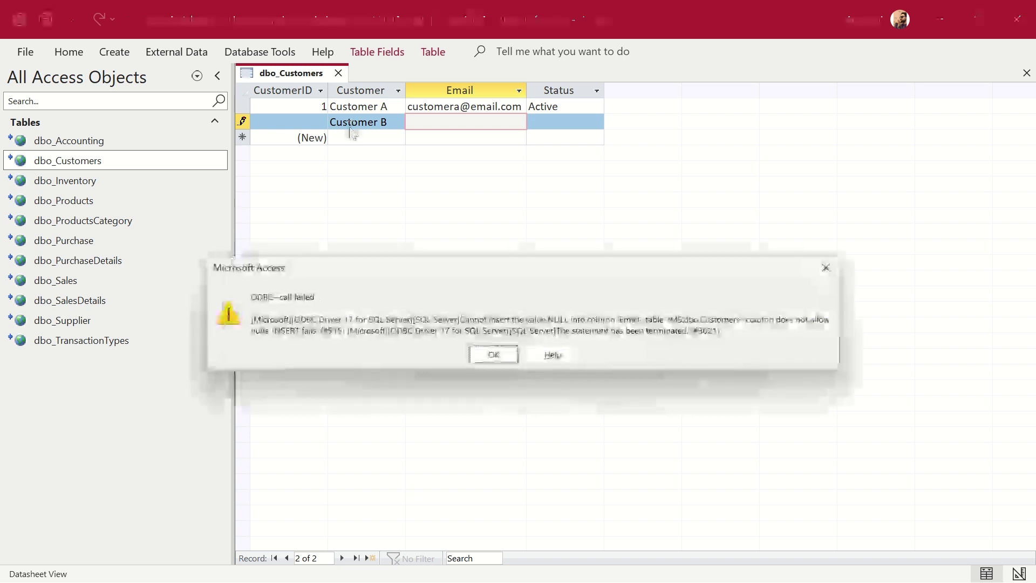
{"action": "key", "text": "Return"}
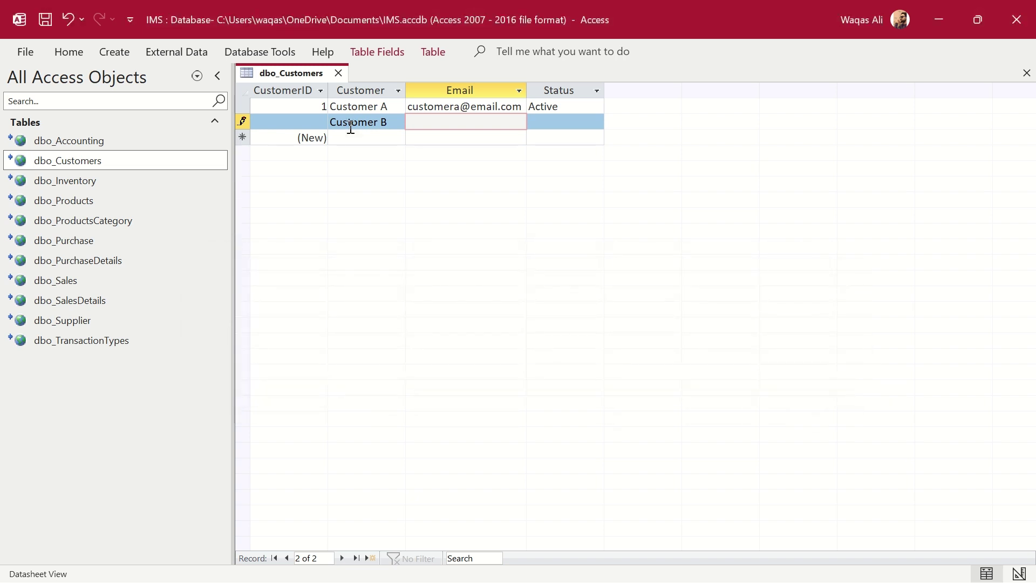
{"action": "type", "text": "customerb@email.com"}
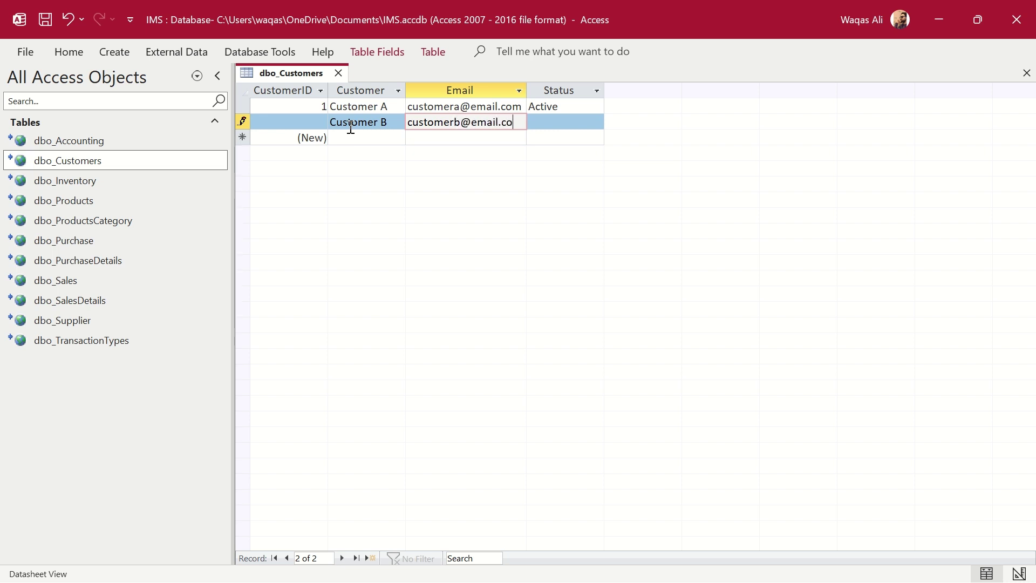
{"action": "key", "text": "Tab"}
{"action": "type", "text": "Active"}
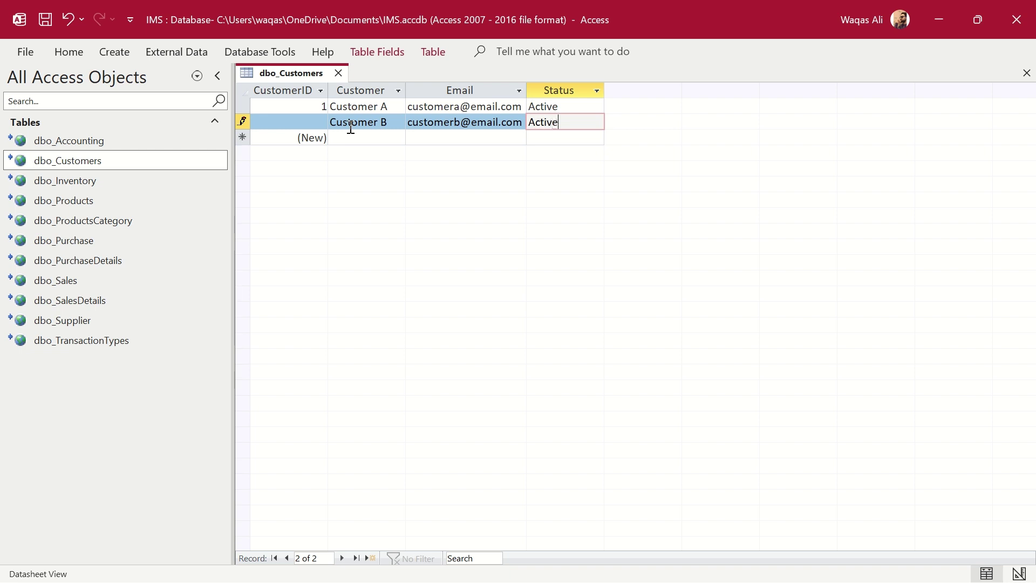
{"action": "key", "text": "Tab"}
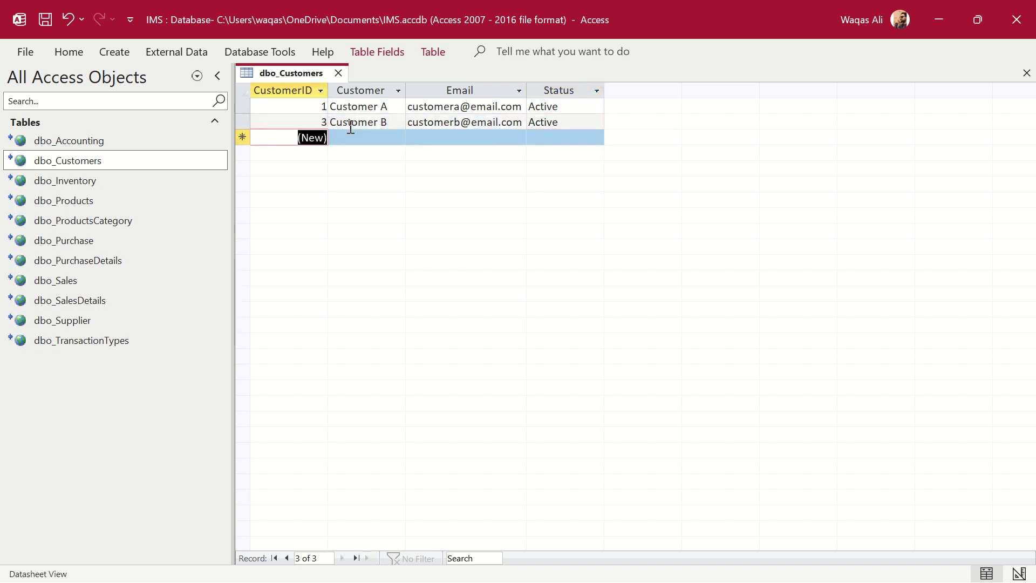
{"action": "key", "text": "alt+Tab"}
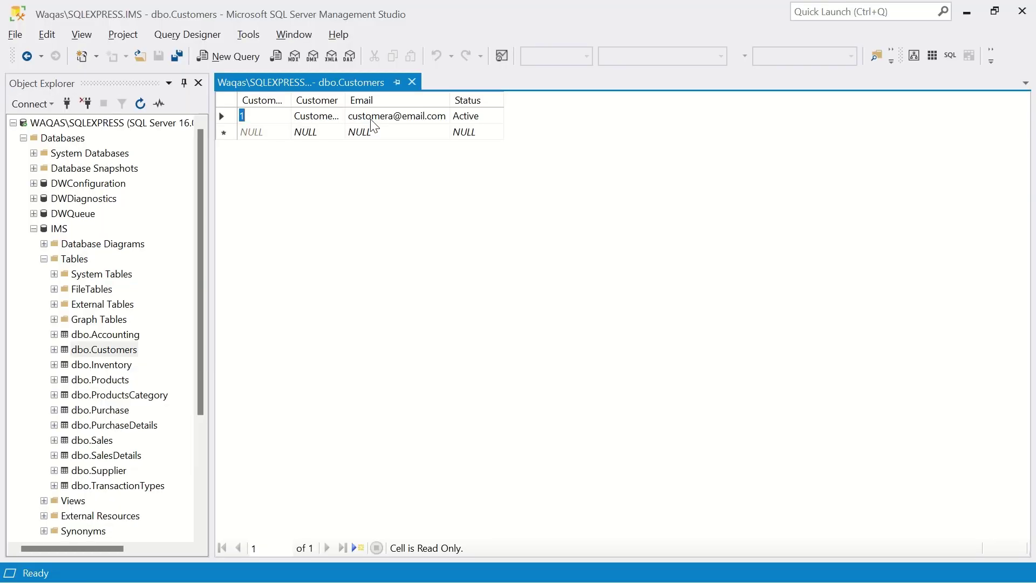
- Reload dbo.Customers' rows and widen Customer and Email to confirm Customer B (ID 3) appears as Active
{"action": "left_click", "coordinate": [412, 82]}
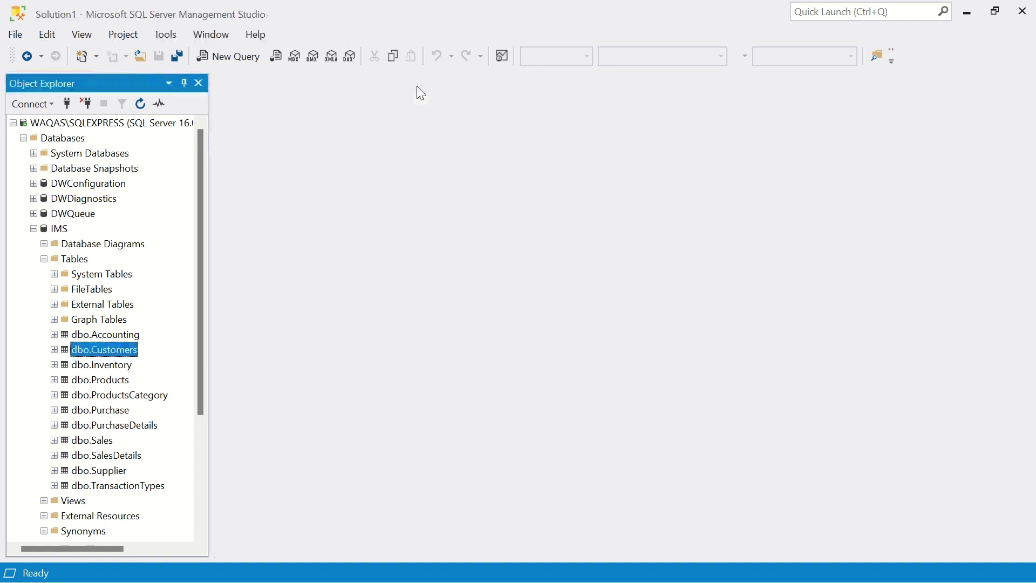
{"action": "right_click", "coordinate": [82, 349]}
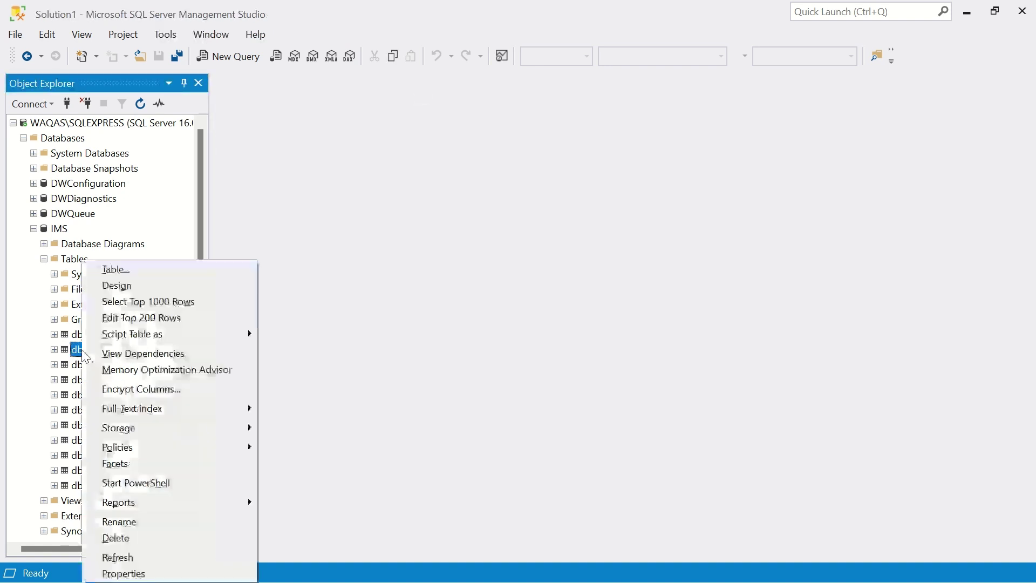
{"action": "left_click", "coordinate": [135, 318]}
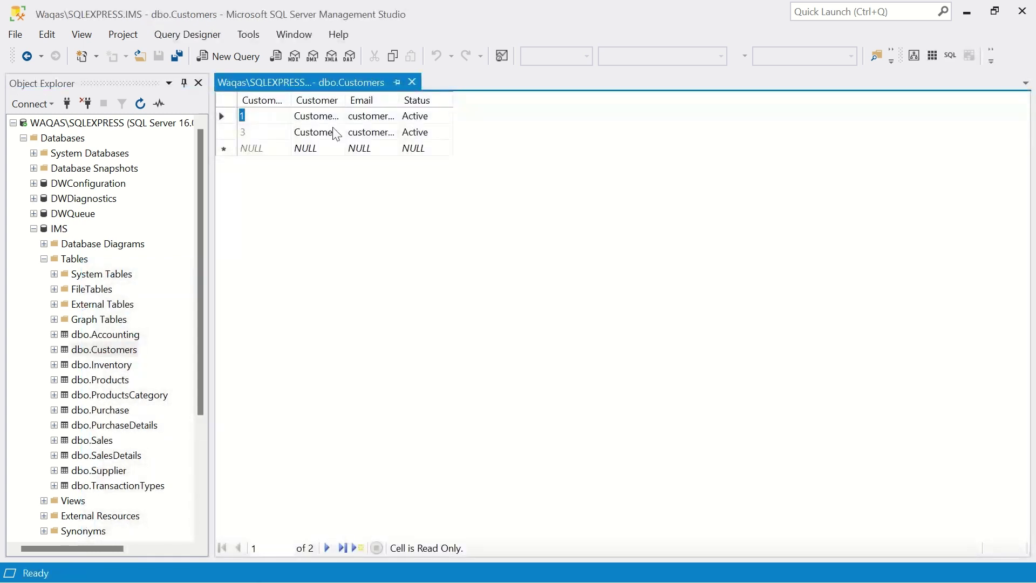
{"action": "double_click", "coordinate": [347, 100]}
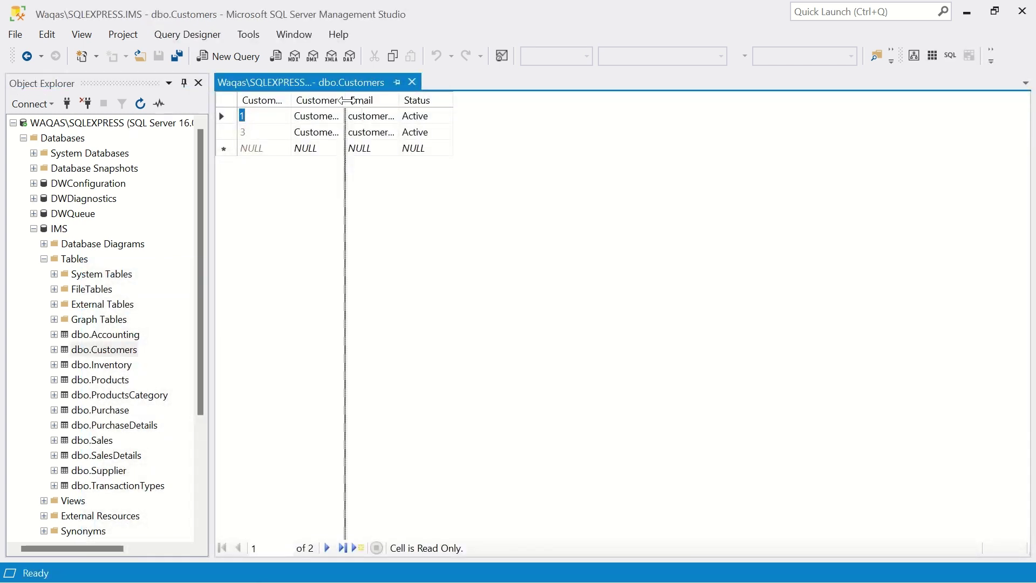
{"action": "double_click", "coordinate": [404, 101]}
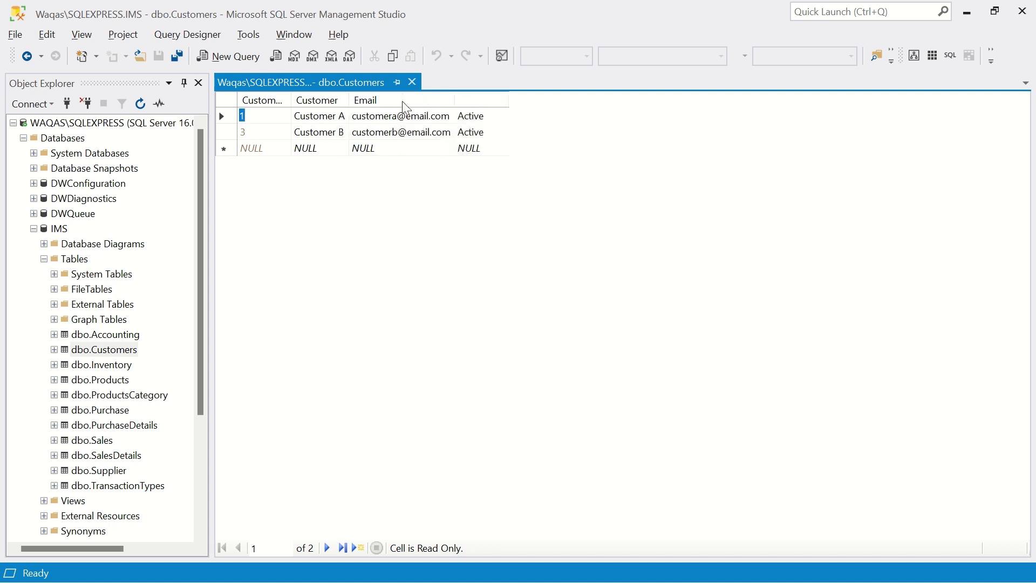
{"action": "key", "text": "alt+Tab"}
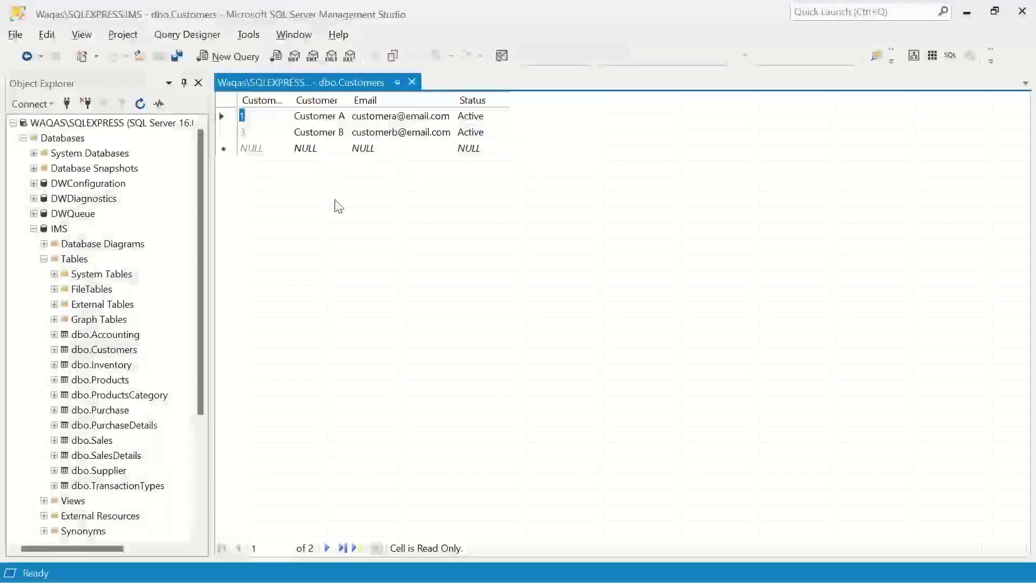
- Close the dbo_Customers datasheet in Access, saving its layout changes
{"action": "key", "text": "alt+Tab"}
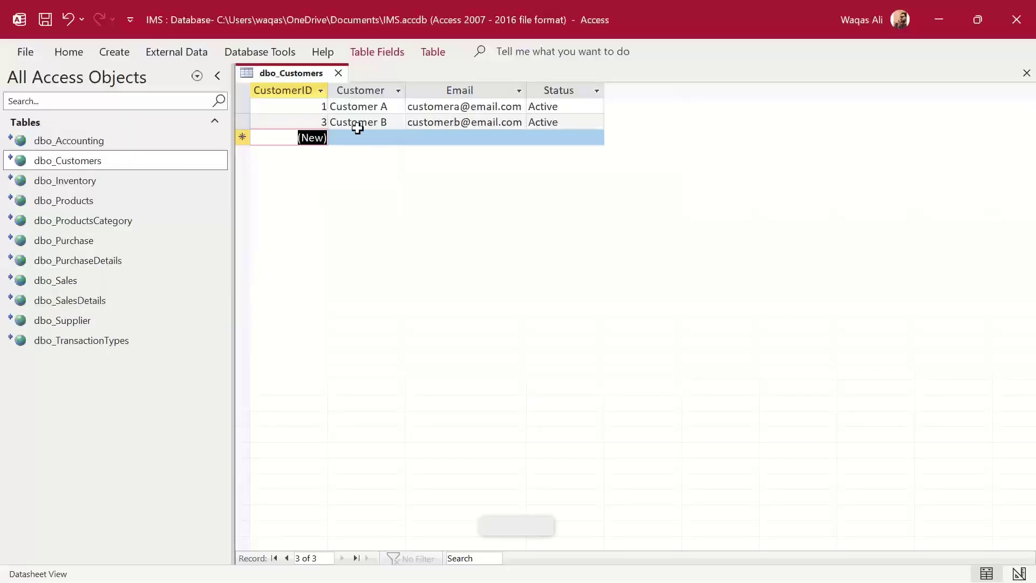
{"action": "left_click", "coordinate": [341, 76]}
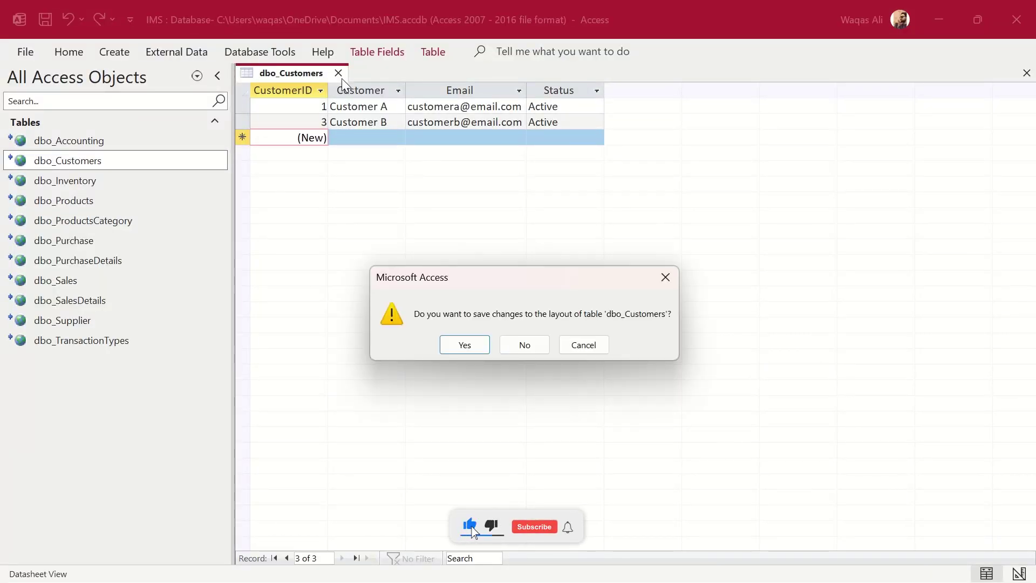
{"action": "left_click", "coordinate": [465, 344]}
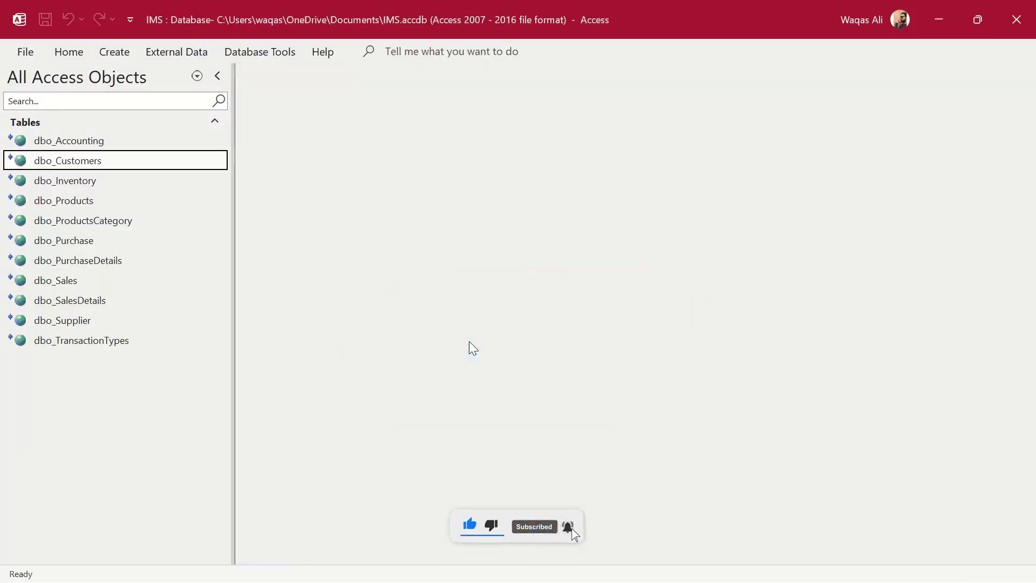
{"action": "key", "text": "alt+Tab"}
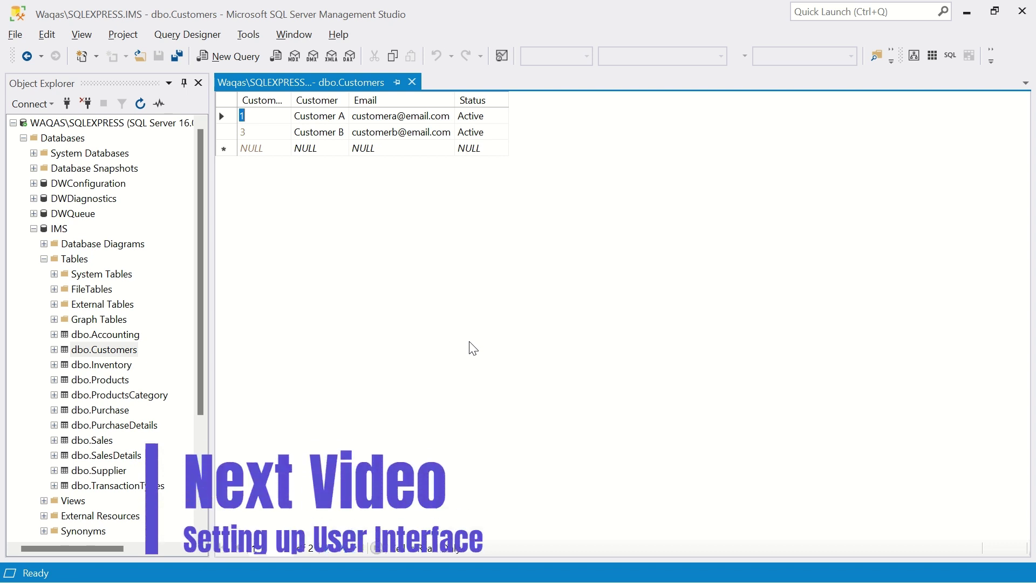
{"action": "key", "text": "alt+Tab"}
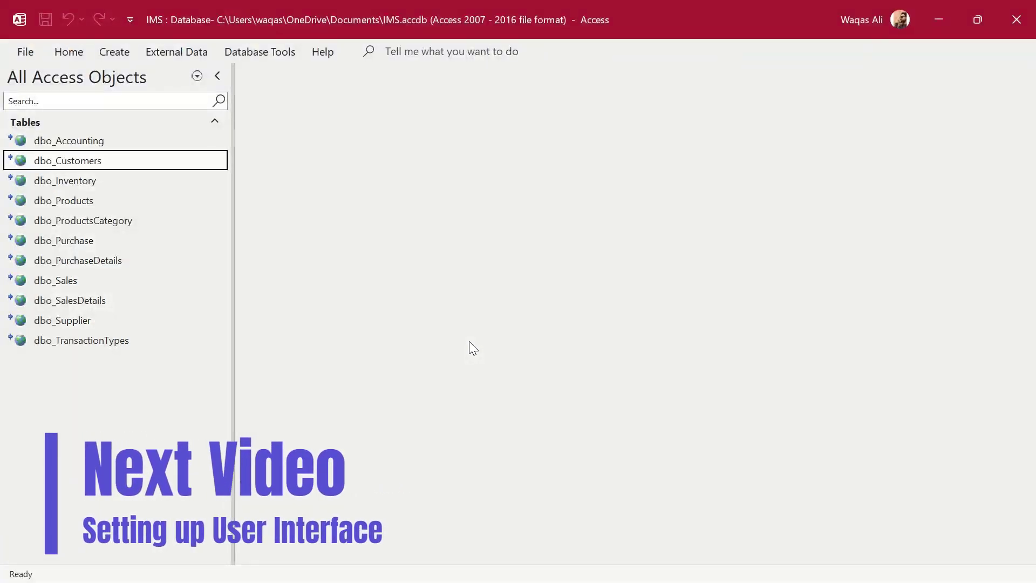